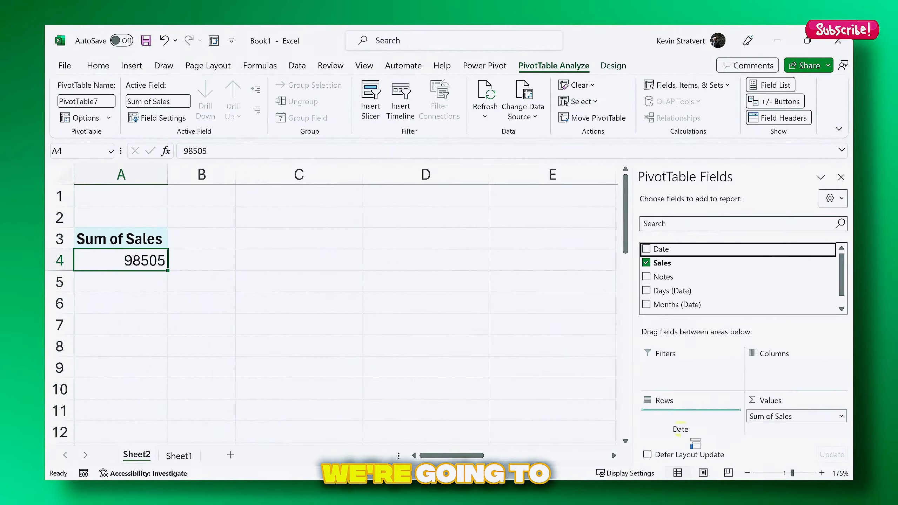
Drag Date into the PivotTable Rows area to list monthly sales by date
drag(680, 424, 673, 417)
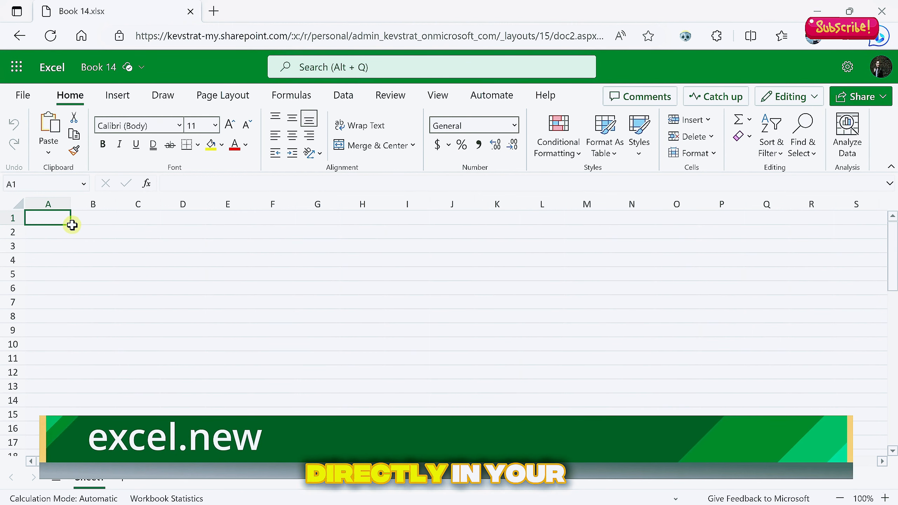
Select A1:L12, return to A1, and view the Insert and Draw ribbon tabs
drag(66, 217, 546, 372)
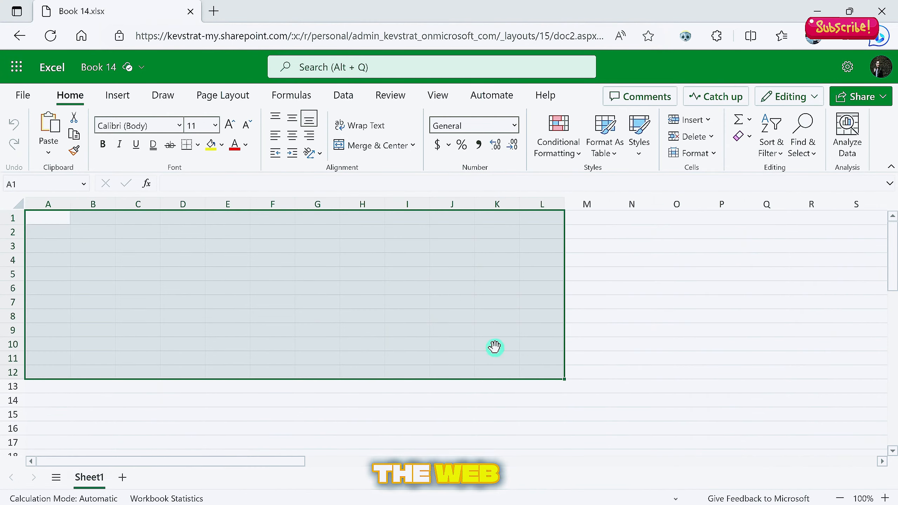
click(494, 347)
click(48, 218)
click(117, 95)
click(163, 95)
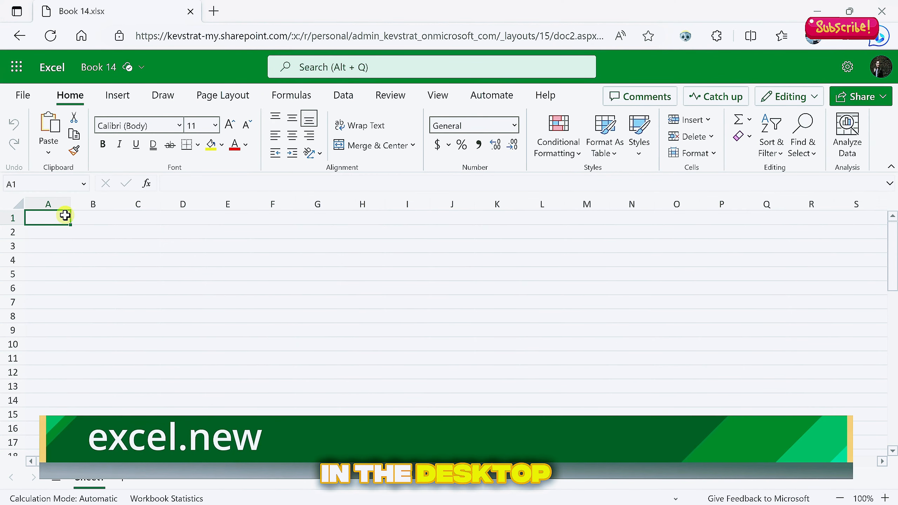
Select A1:L11 and then A1:H8, and view the Page Layout options
drag(66, 216, 529, 358)
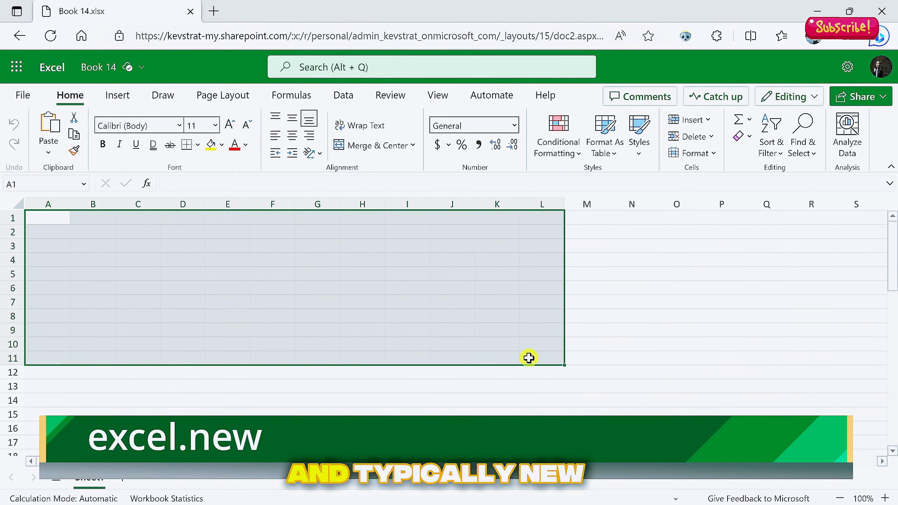
click(493, 345)
click(68, 224)
mouse_move(60, 216)
mouse_down()
mouse_move(373, 319)
mouse_move(543, 363)
mouse_up()
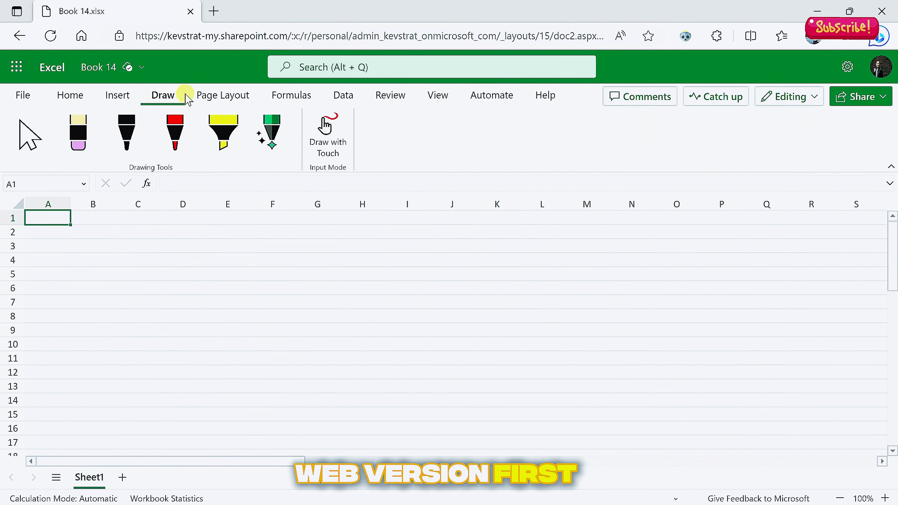
click(223, 94)
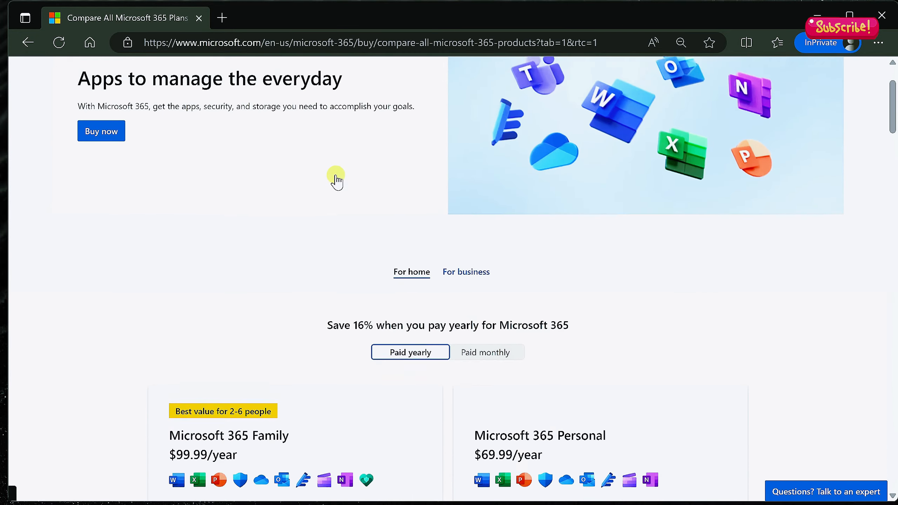
Scroll down through the Compare All Microsoft 365 Plans page
scroll(336, 180, down, 2)
scroll(340, 180, down, 4)
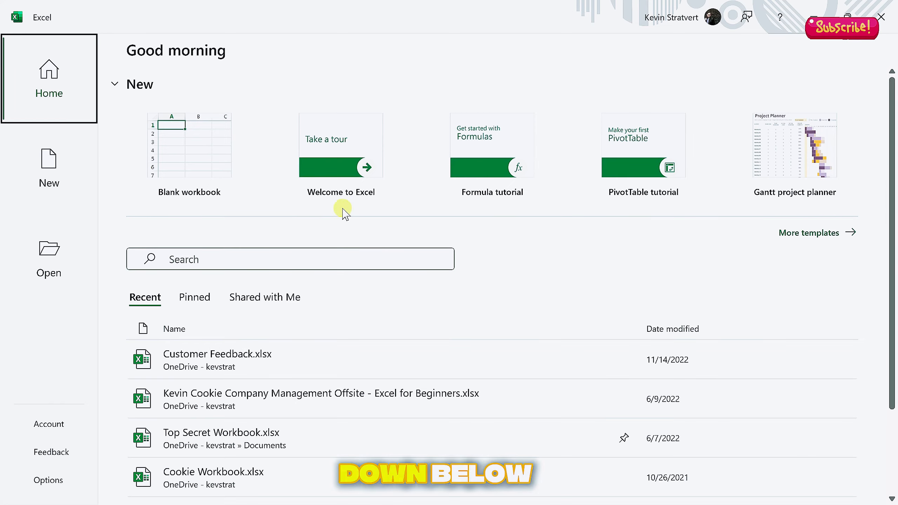
Browse Excel's Home screen and start a Blank workbook under New
scroll(194, 235, down, 3)
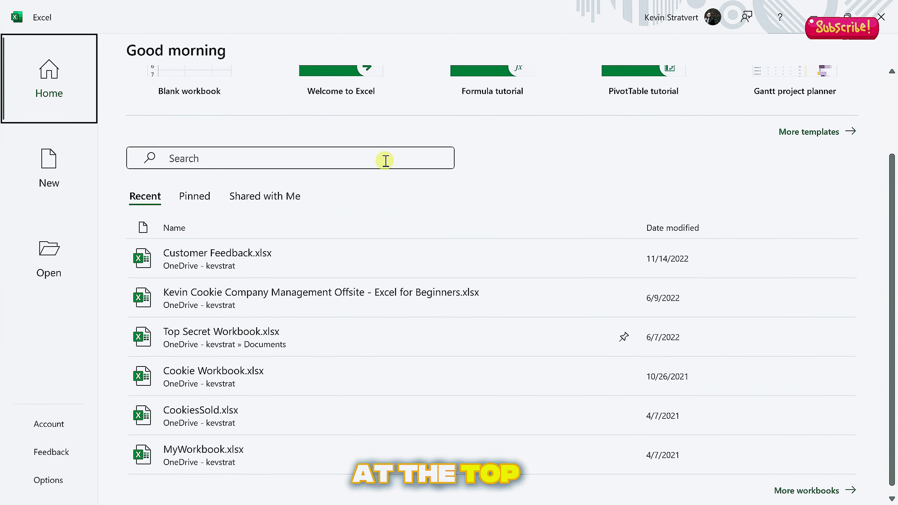
scroll(263, 175, down, 1)
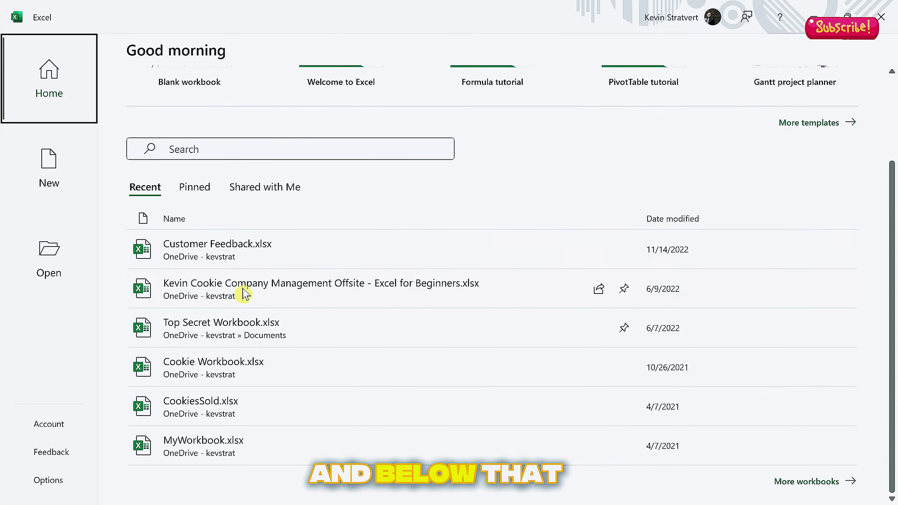
scroll(258, 413, up, 3)
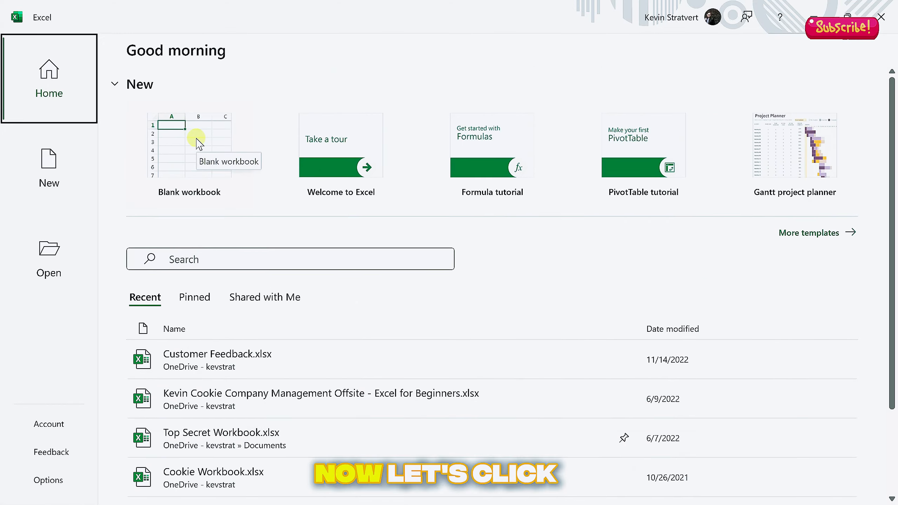
click(198, 143)
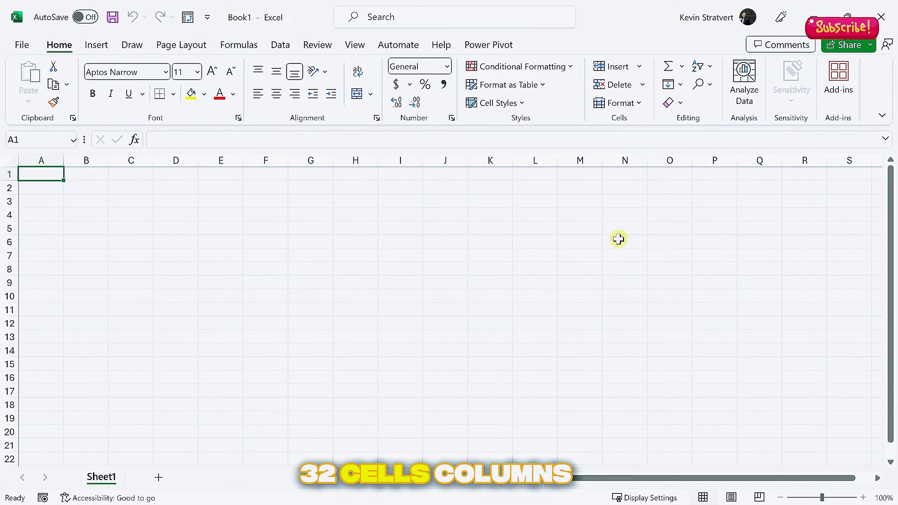
drag(49, 175, 678, 377)
click(535, 323)
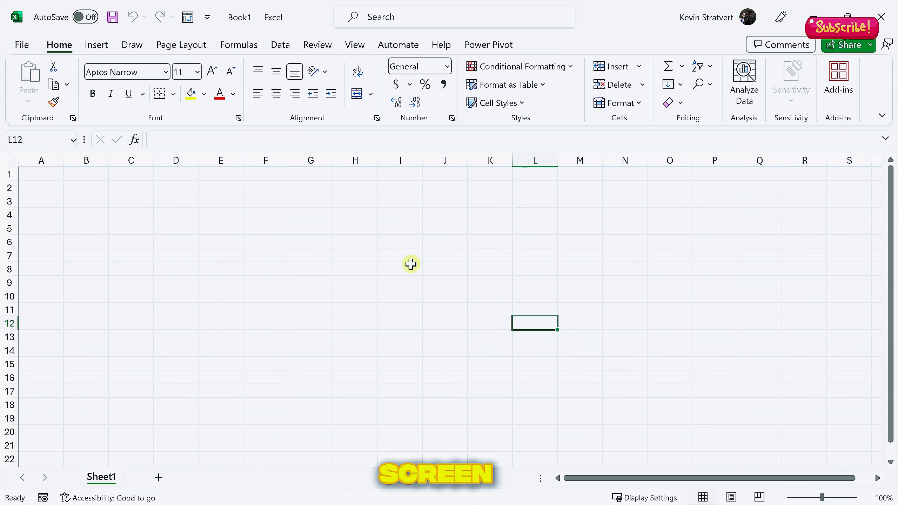
click(360, 159)
click(278, 158)
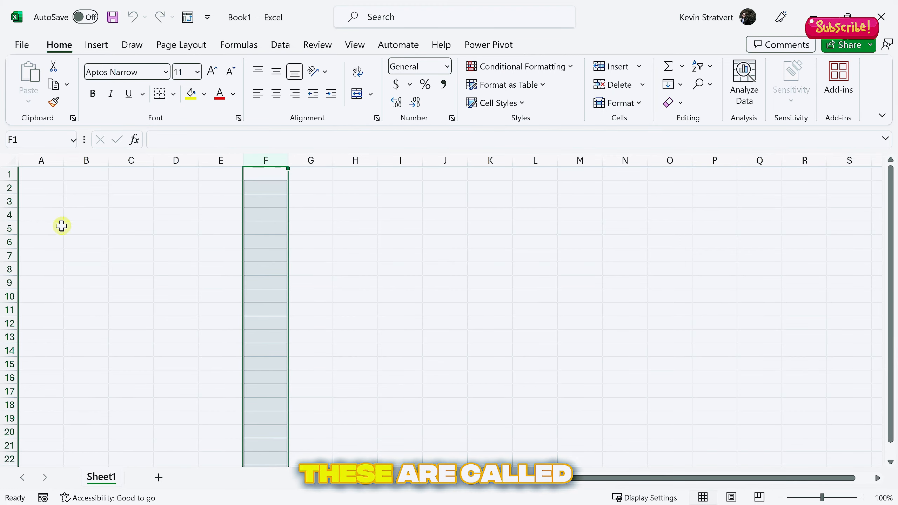
click(8, 228)
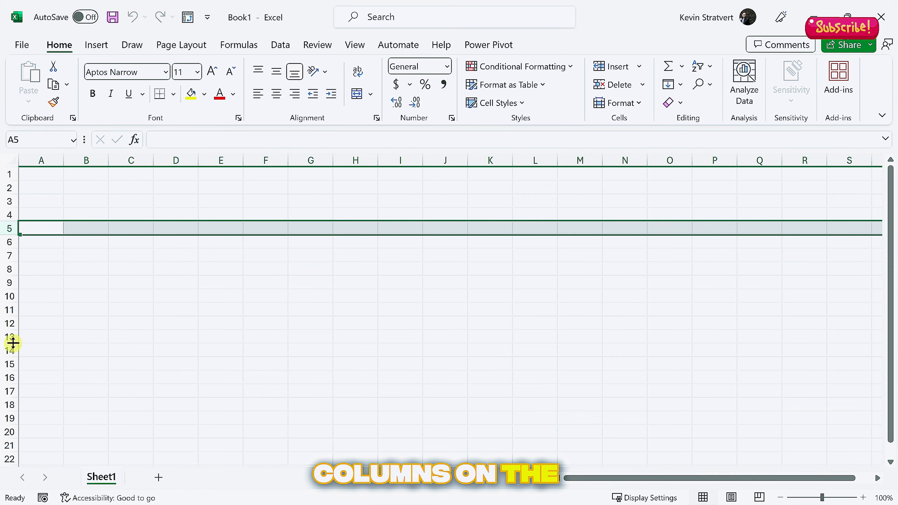
click(9, 255)
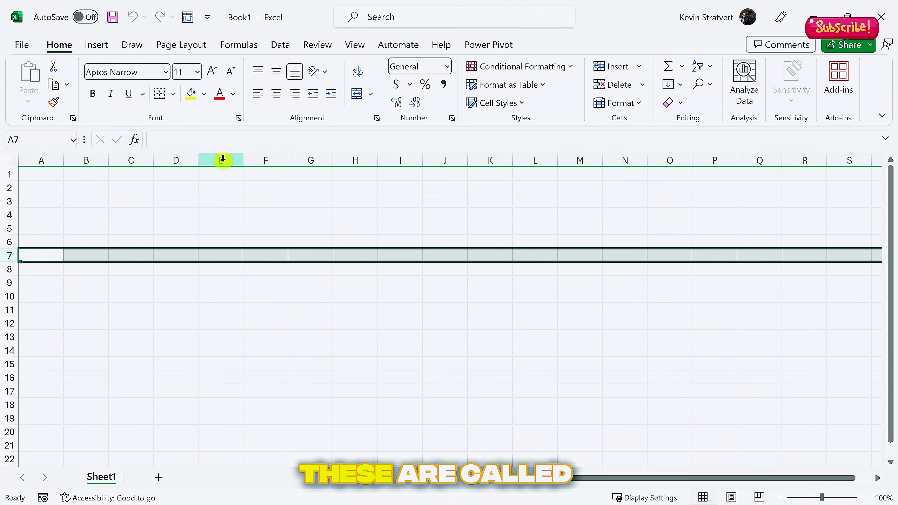
click(216, 254)
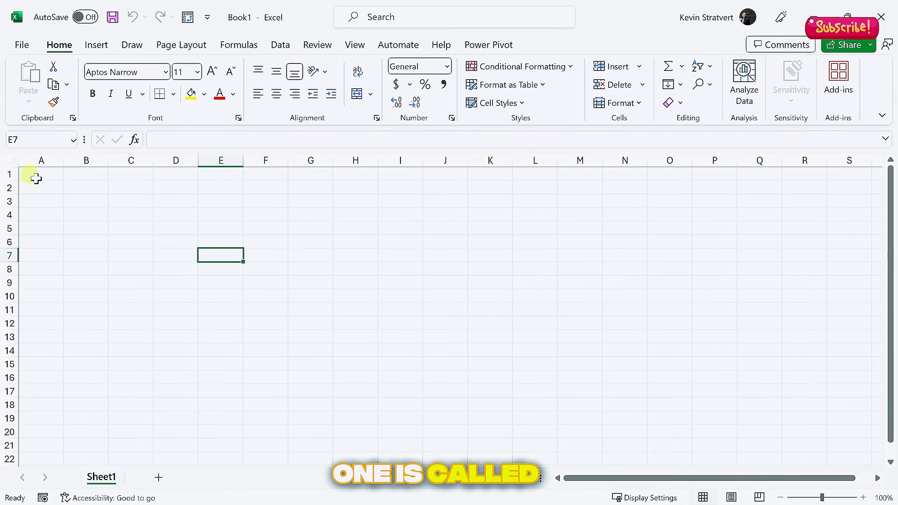
click(18, 137)
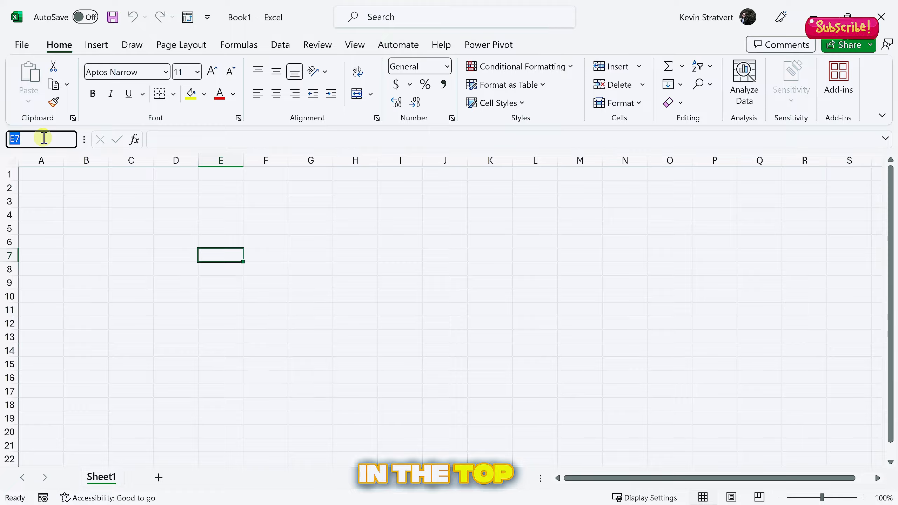
click(219, 256)
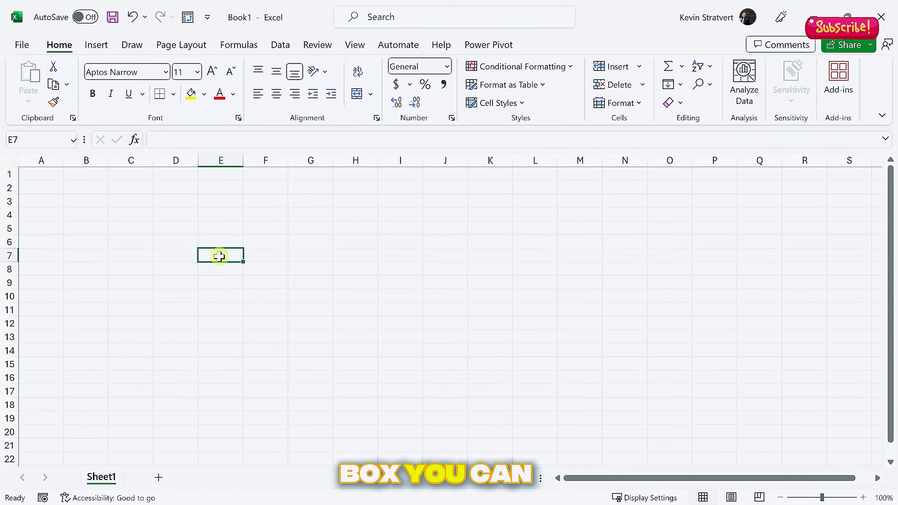
click(863, 498)
click(864, 498)
Reset the empty sheet to 100% zoom, then Ctrl-scroll in and out to settle at 130%
click(780, 498)
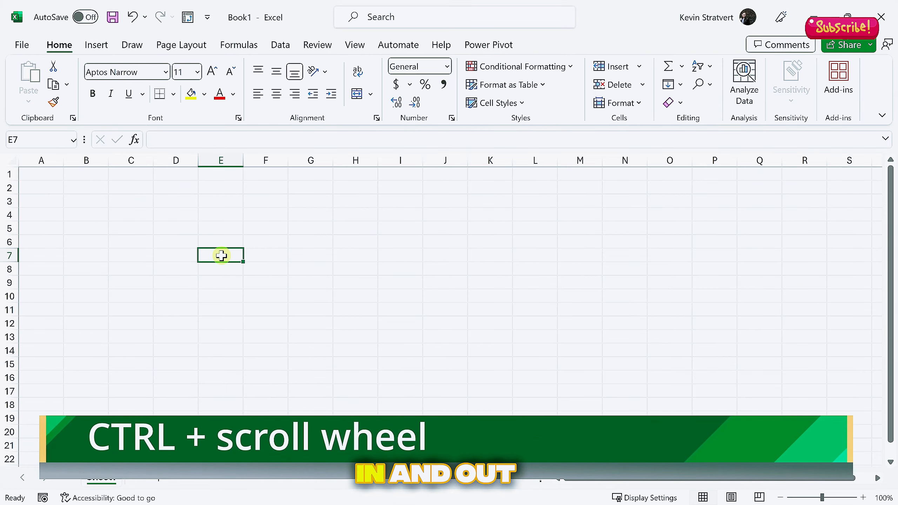
scroll(221, 255, up, 2)
scroll(221, 255, down, 2)
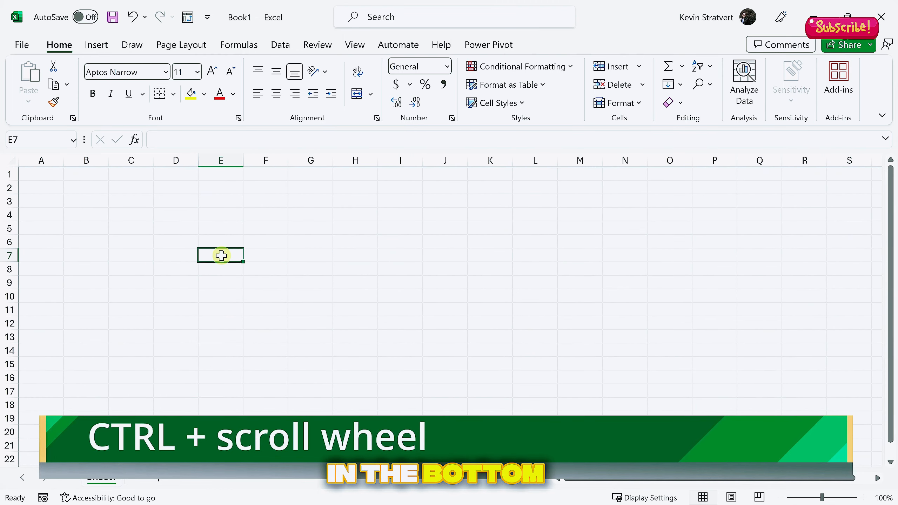
scroll(221, 256, up, 1)
scroll(221, 255, down, 1)
scroll(221, 255, up, 2)
scroll(221, 255, down, 1)
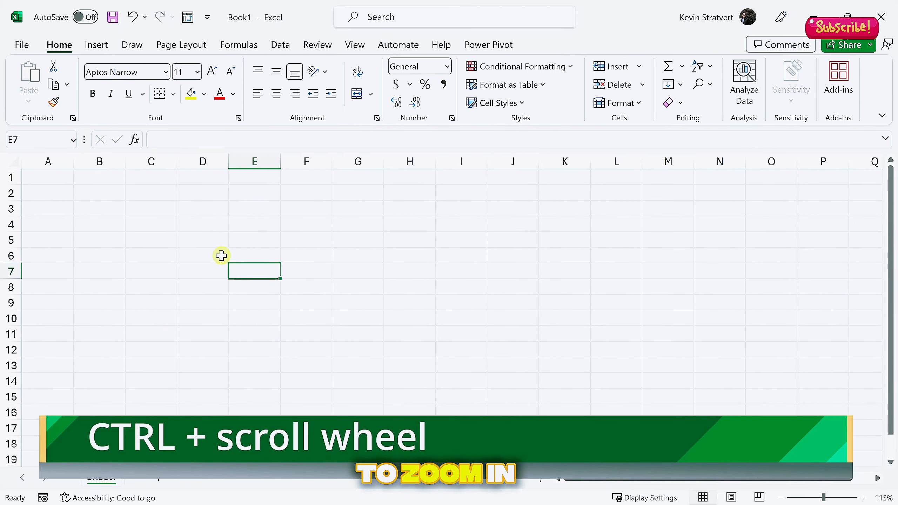
scroll(221, 256, up, 1)
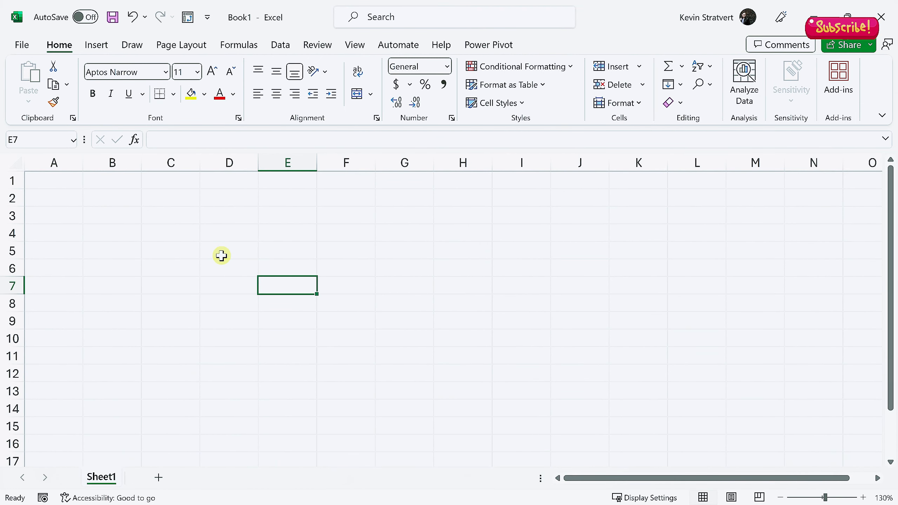
scroll(221, 255, down, 2)
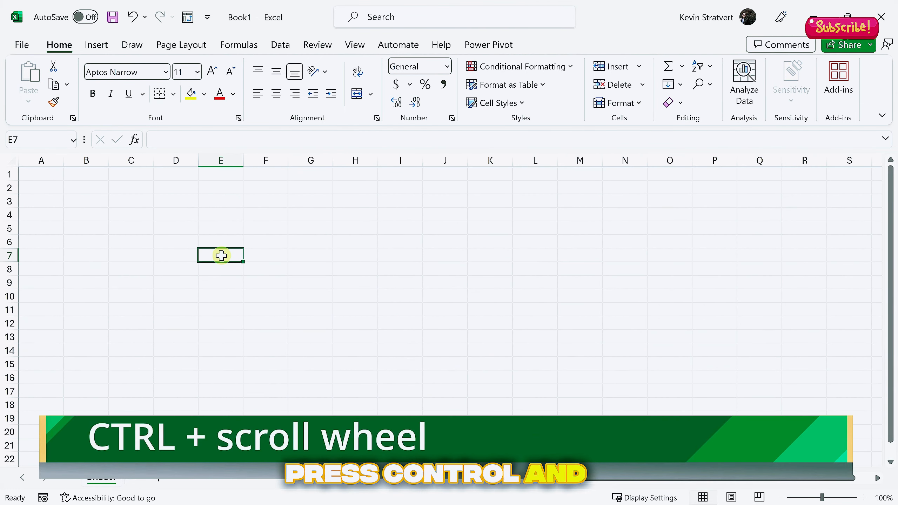
scroll(221, 256, up, 2)
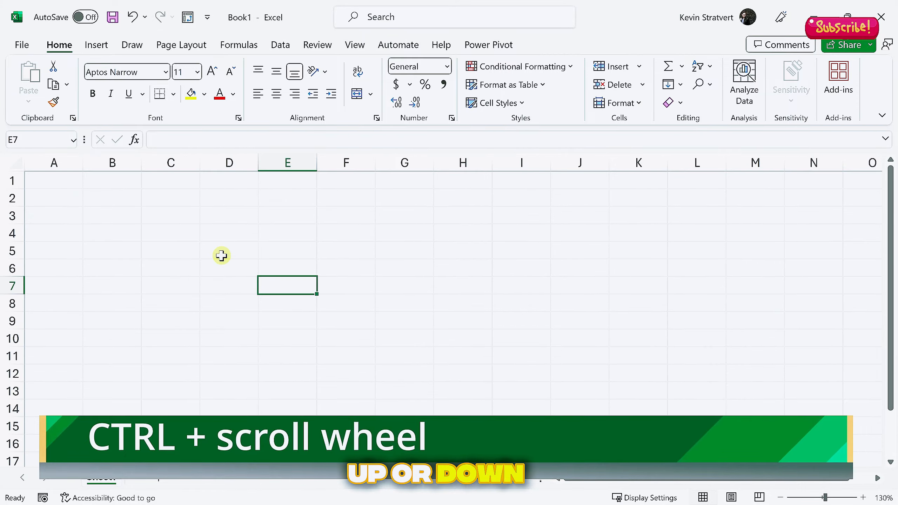
scroll(221, 255, down, 2)
scroll(221, 256, up, 2)
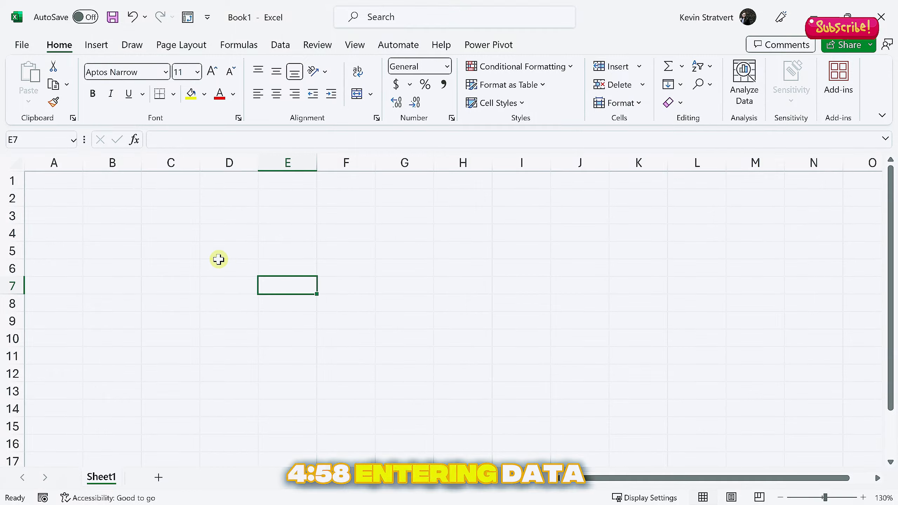
Enter the headers Sales in A1 and Date in B1
click(57, 180)
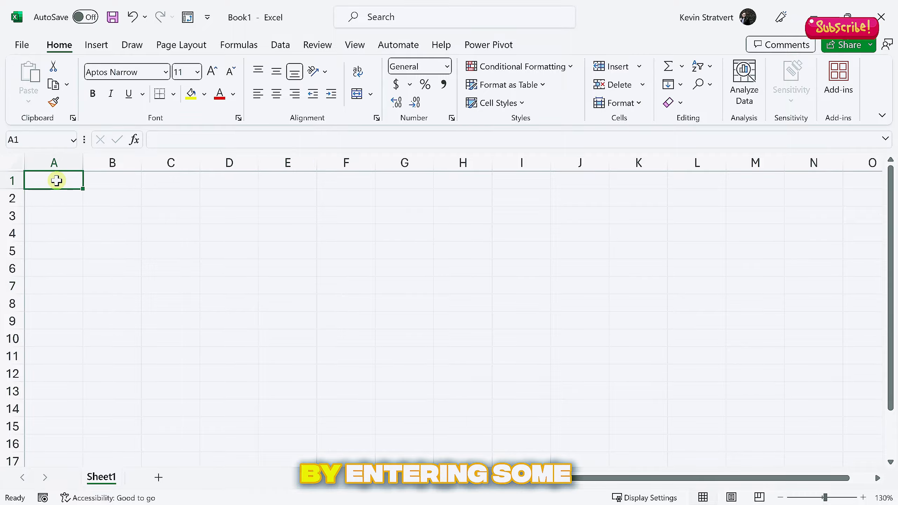
text(Sales)
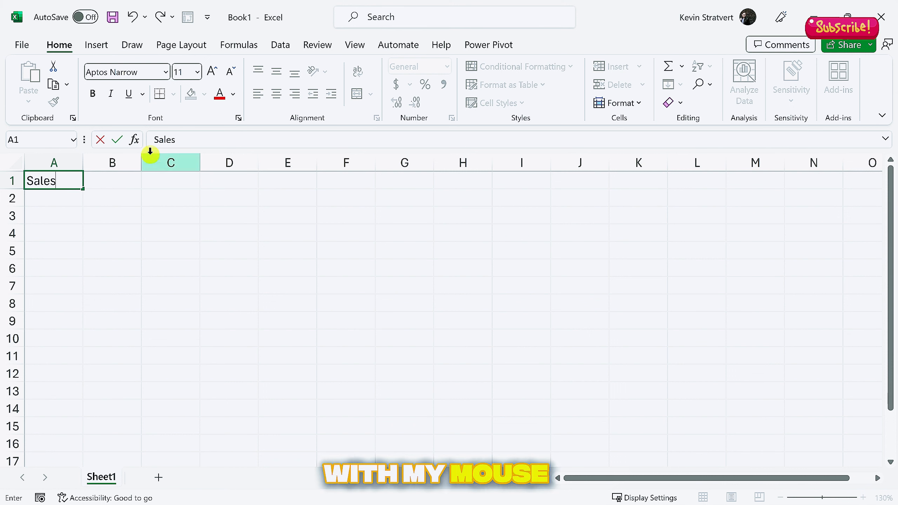
key(Tab)
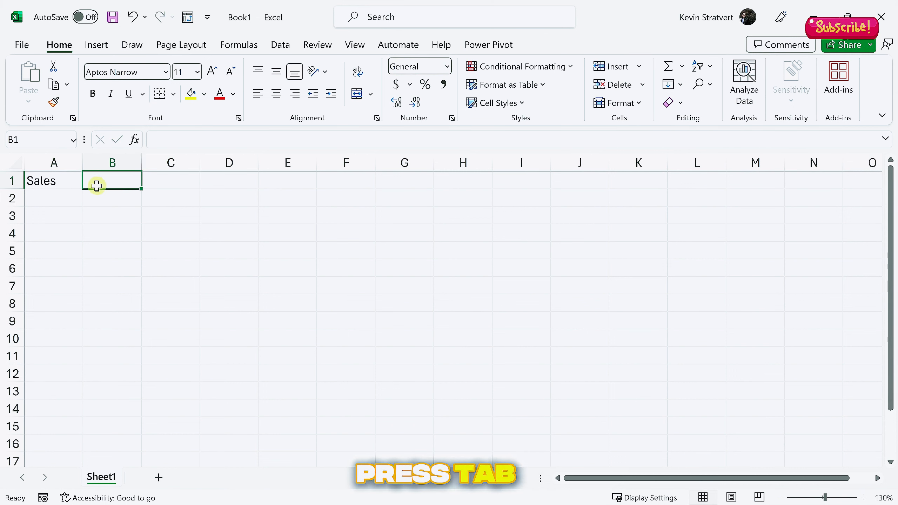
text(D)
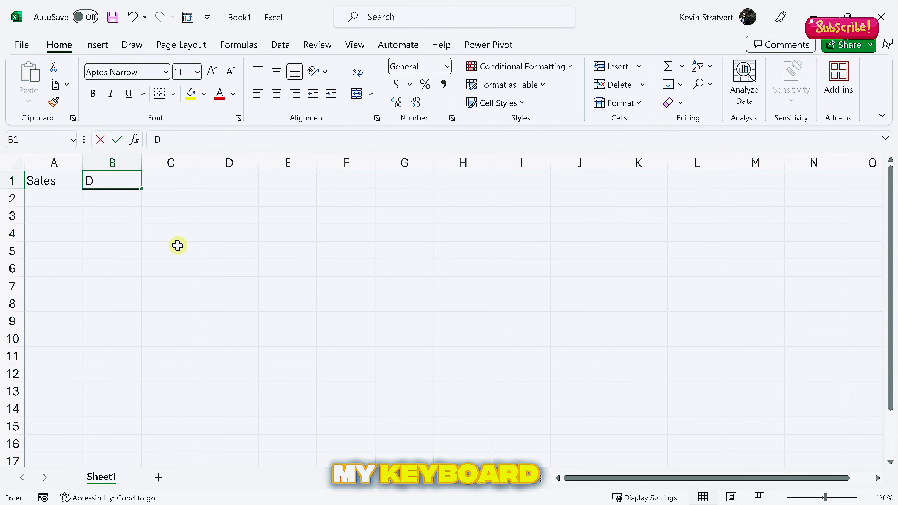
text(ate)
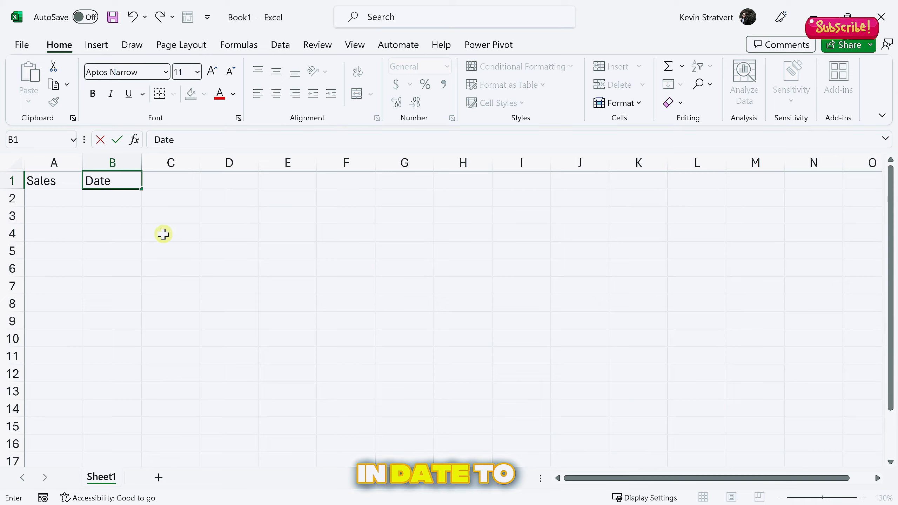
key(Return)
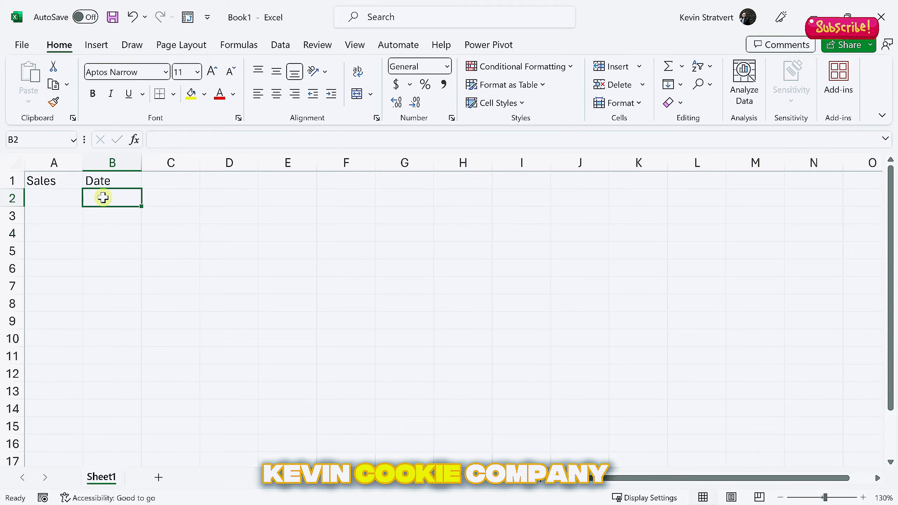
Enter January 2023 in B2 so it shows Jan-23, and reselect B2
text(January 2023)
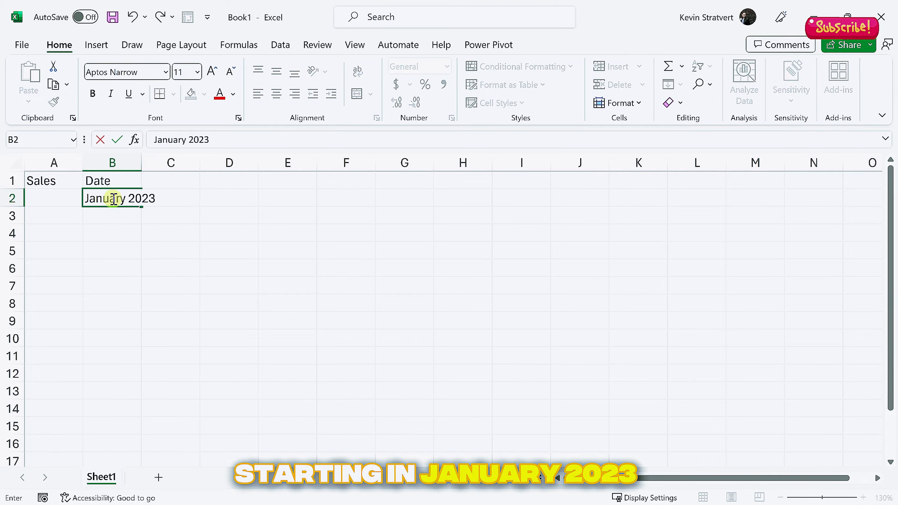
key(Return)
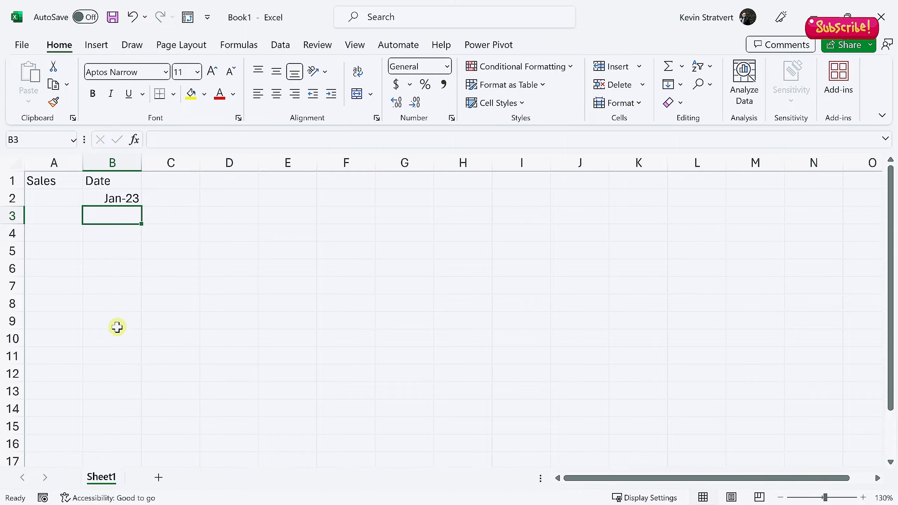
click(120, 198)
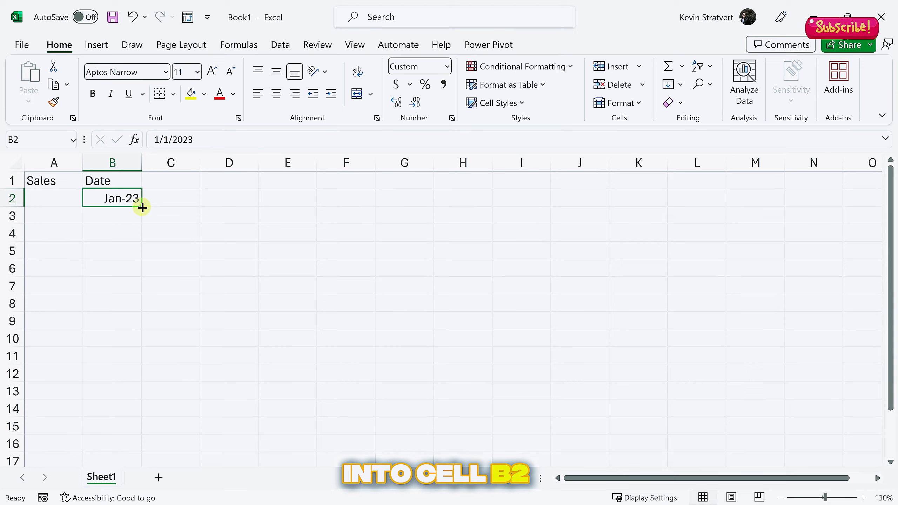
Fill B2:B12 with Jan-23 to Nov-23, then enter and delete a trial 1000 in A2
drag(142, 207, 133, 378)
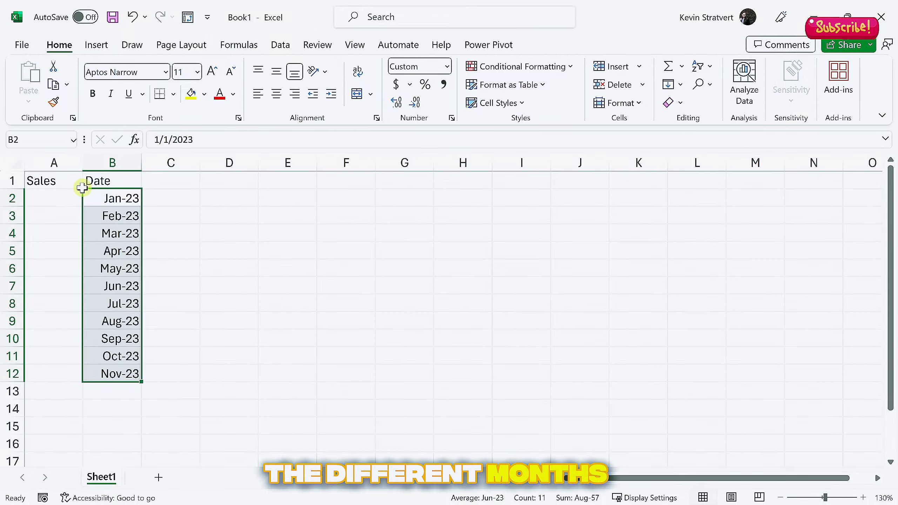
click(67, 197)
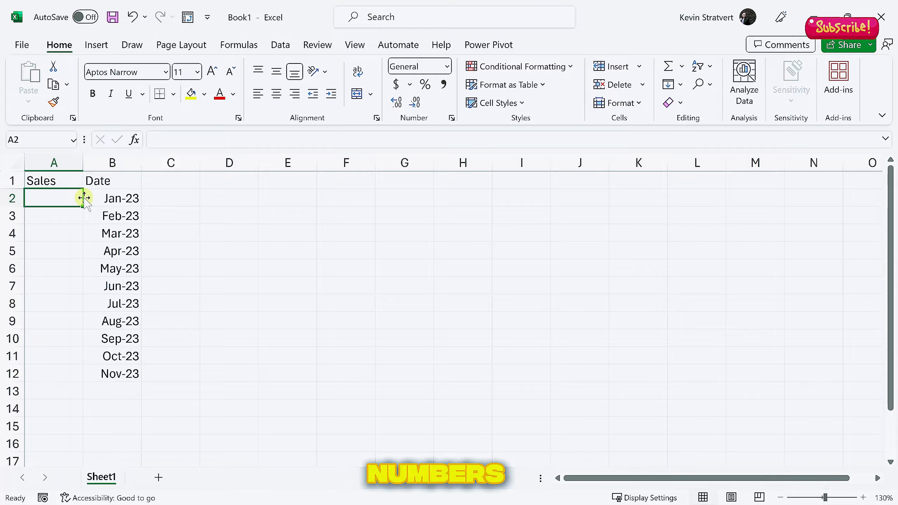
text(1000)
key(Return)
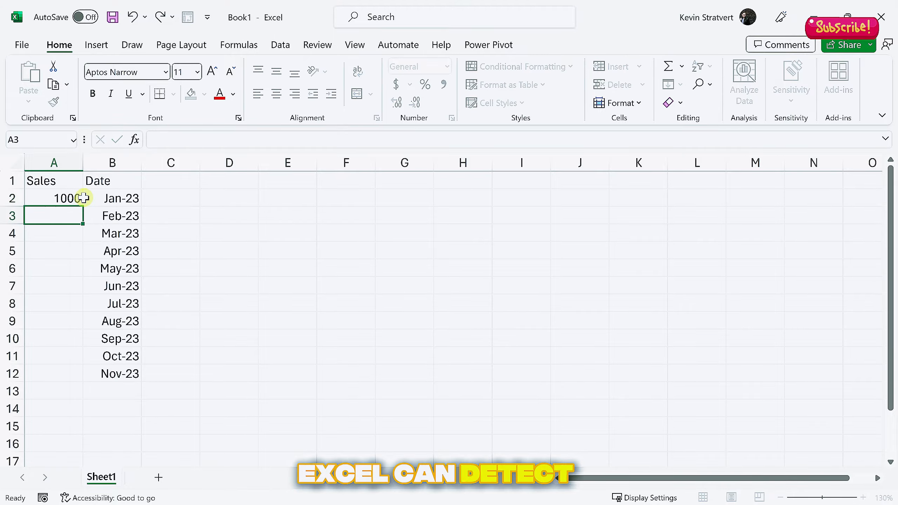
click(71, 198)
key(Delete)
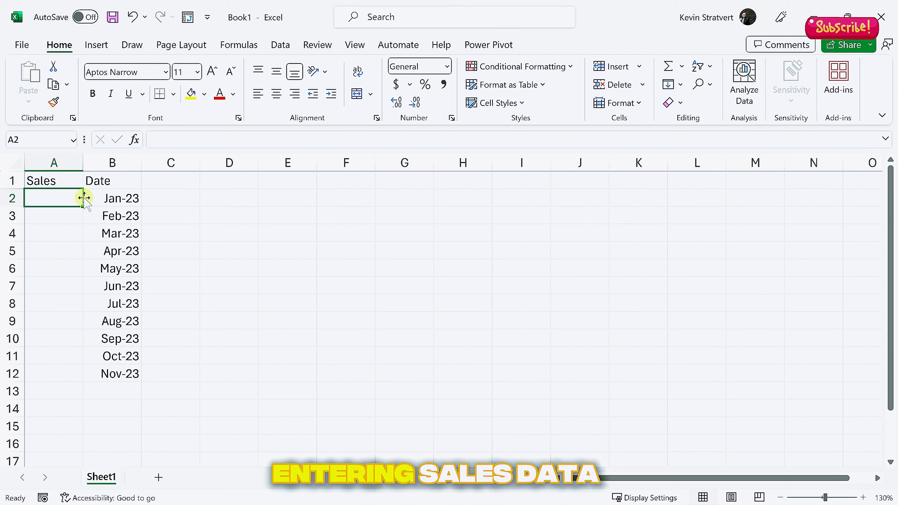
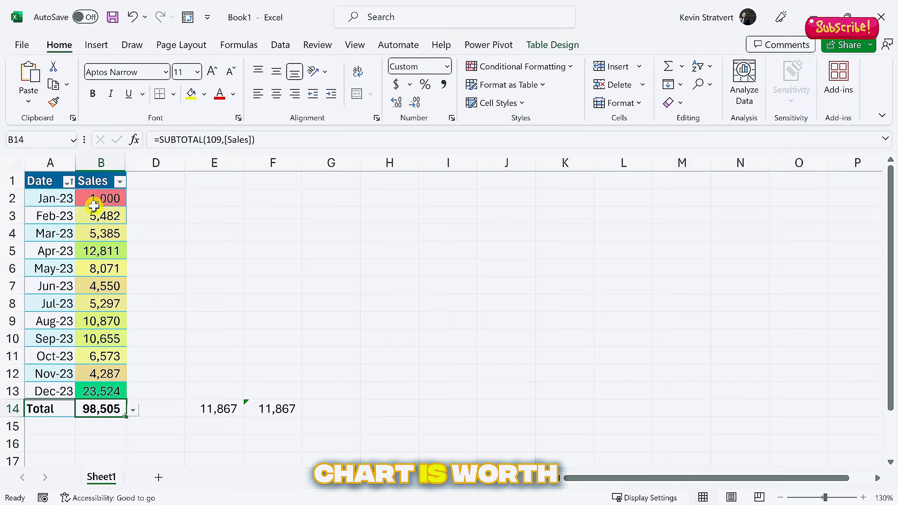
Insert the recommended line chart titled Sales, plotting Jan-23 to Dec-23 beside the table
click(96, 46)
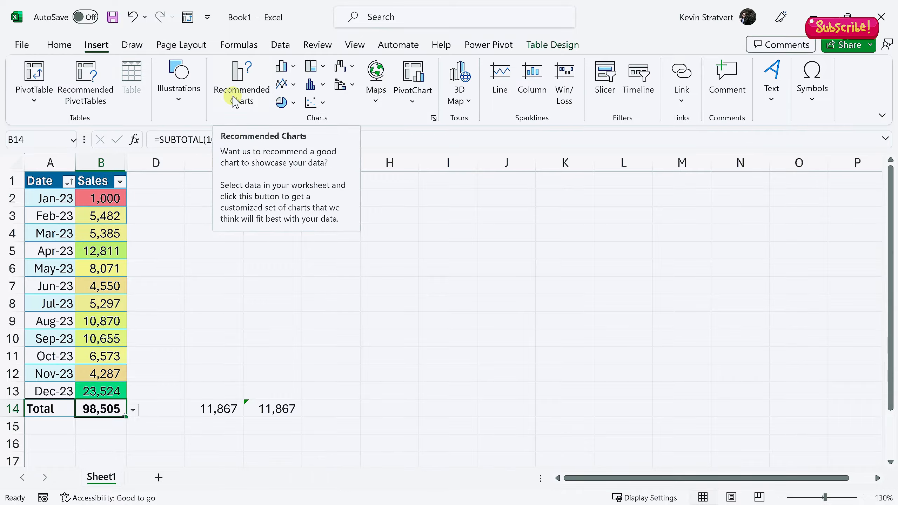
click(239, 85)
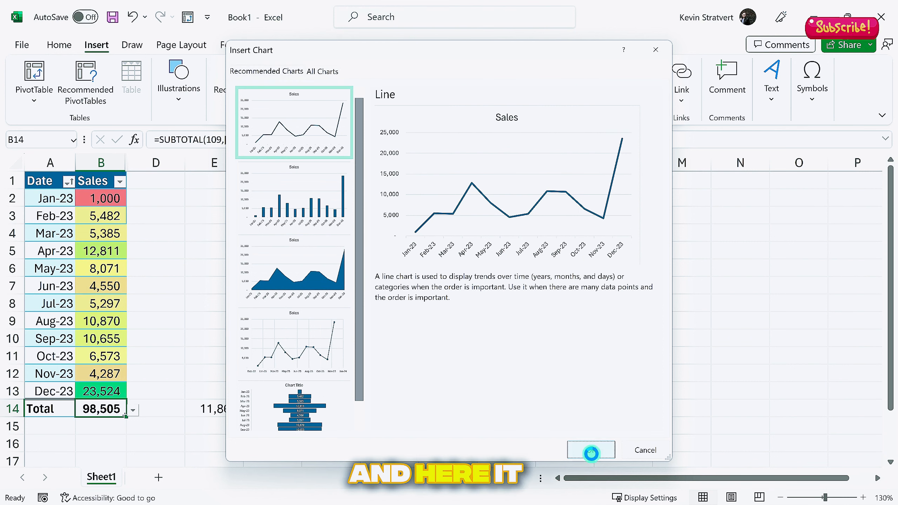
click(591, 450)
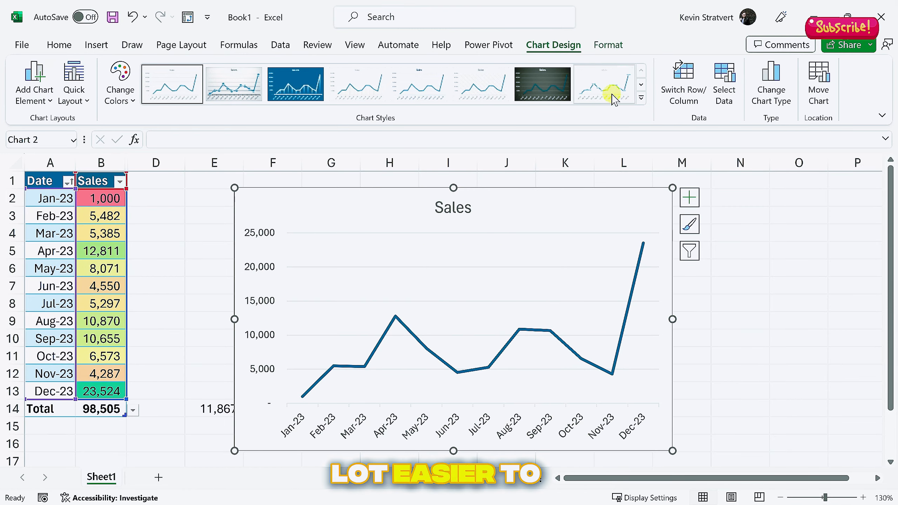
click(799, 163)
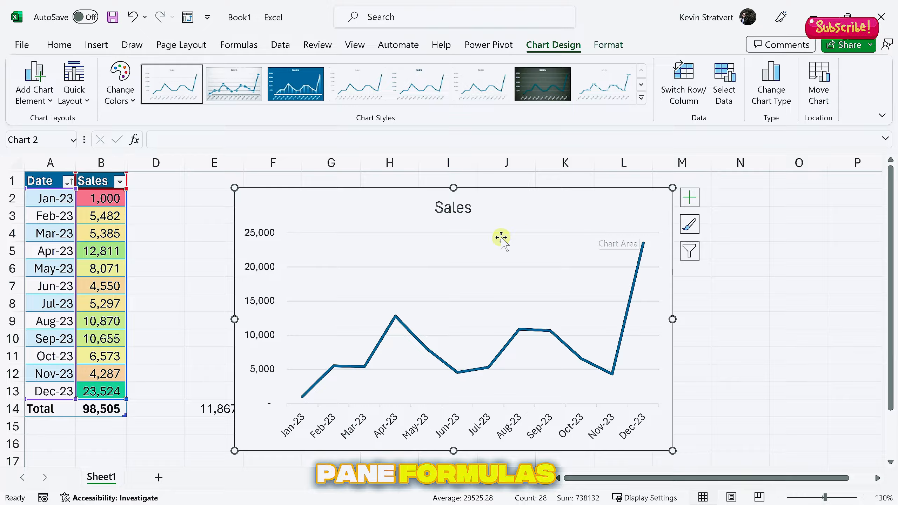
click(106, 249)
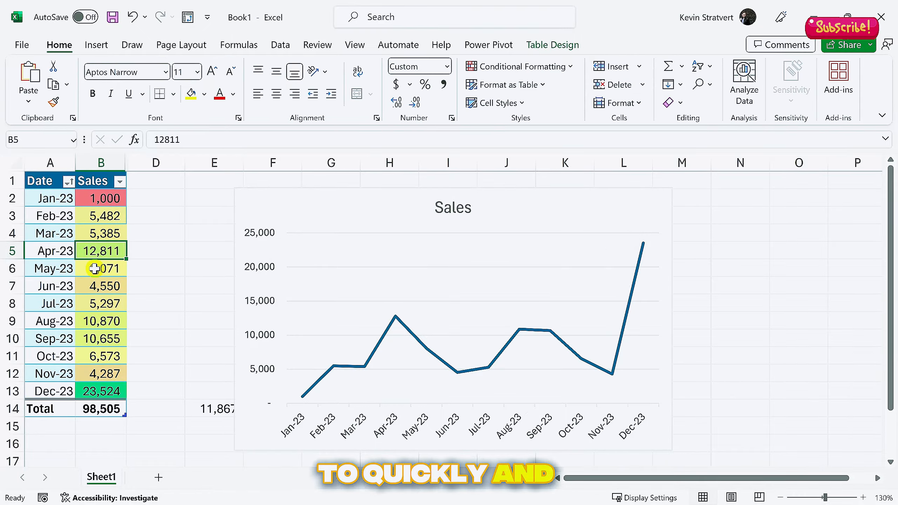
Create an empty PivotTable from Table2 on a new worksheet, Sheet2
click(101, 46)
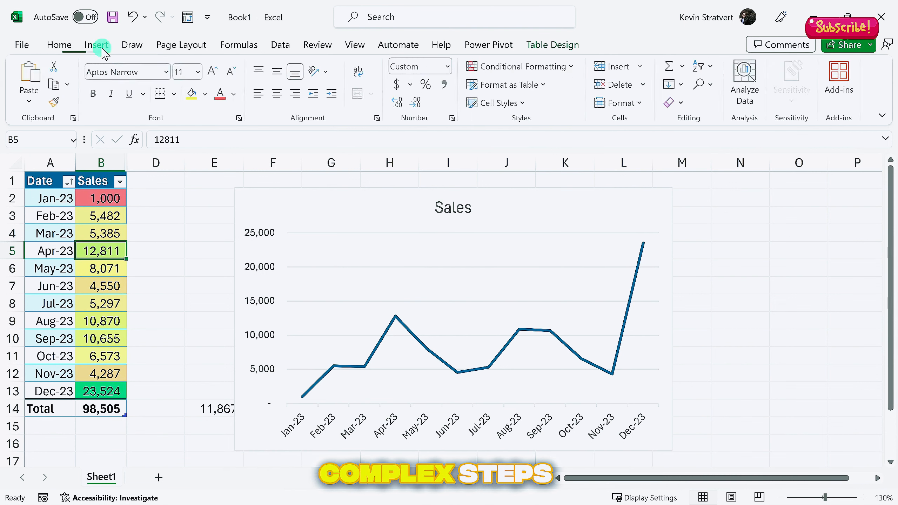
click(100, 46)
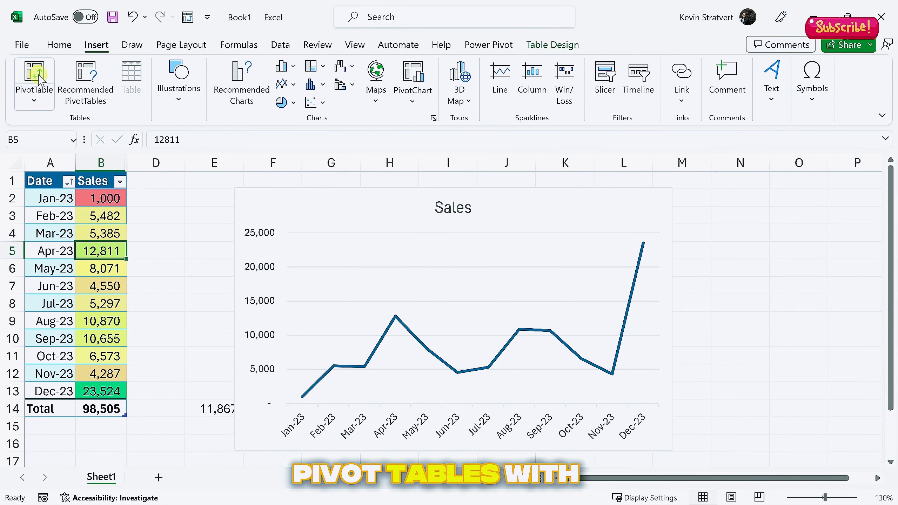
click(97, 45)
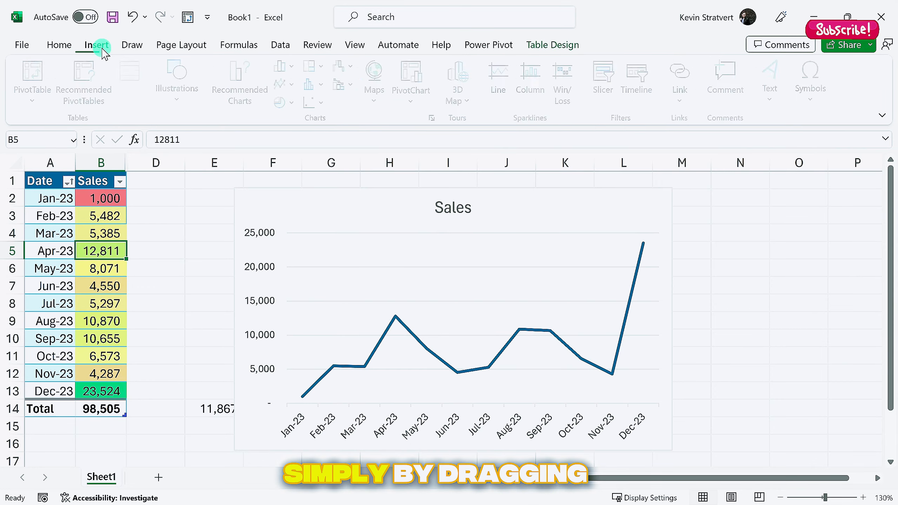
click(99, 46)
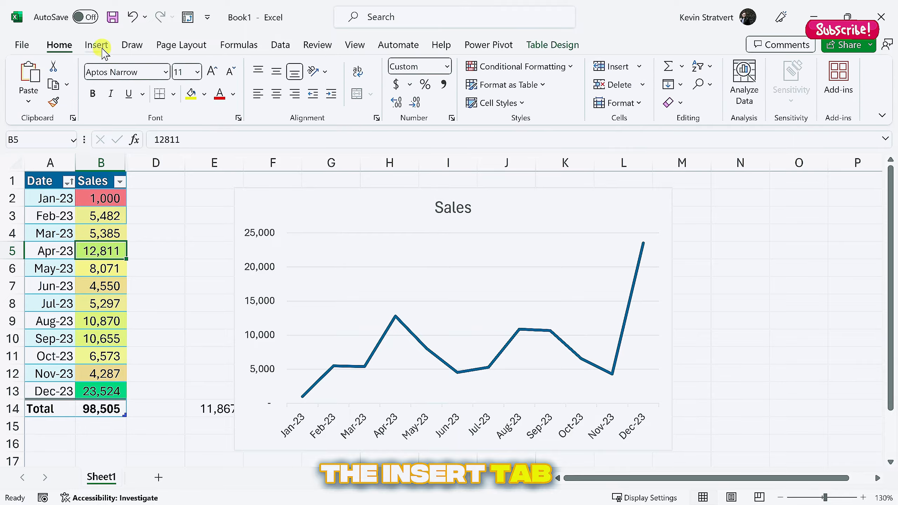
click(104, 50)
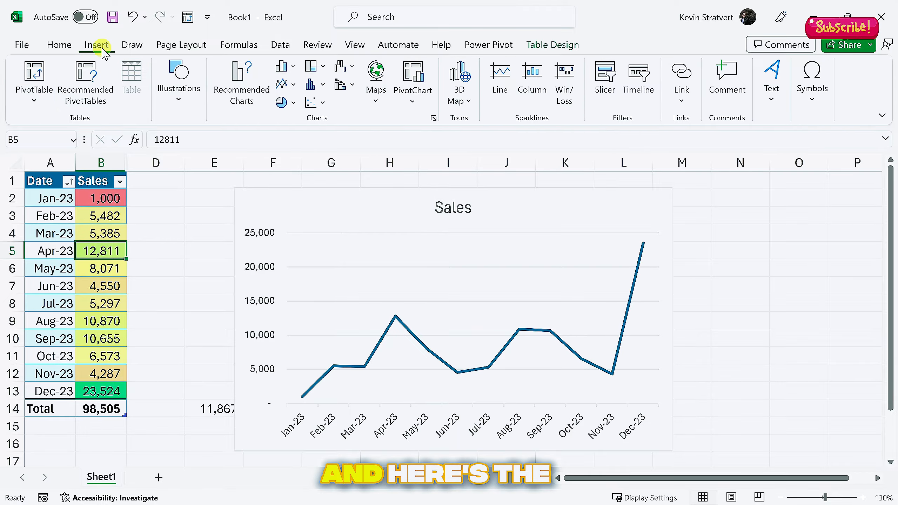
click(35, 76)
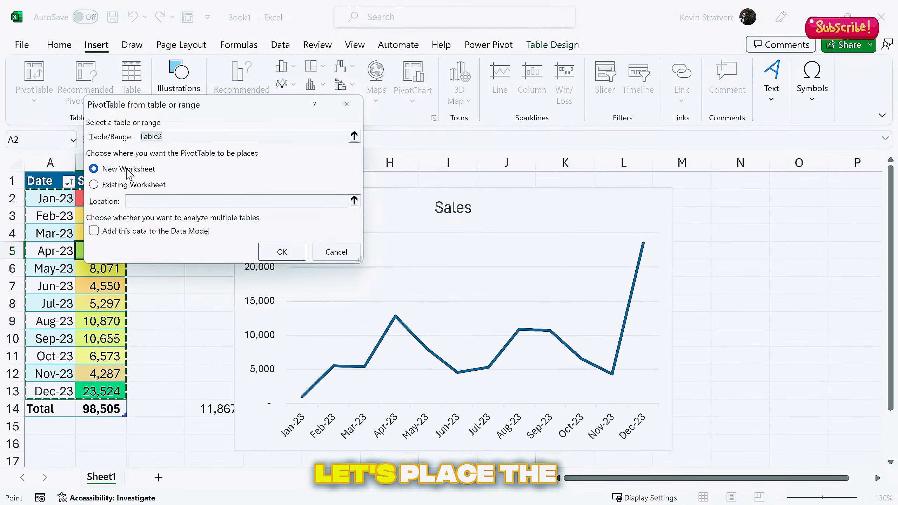
click(282, 252)
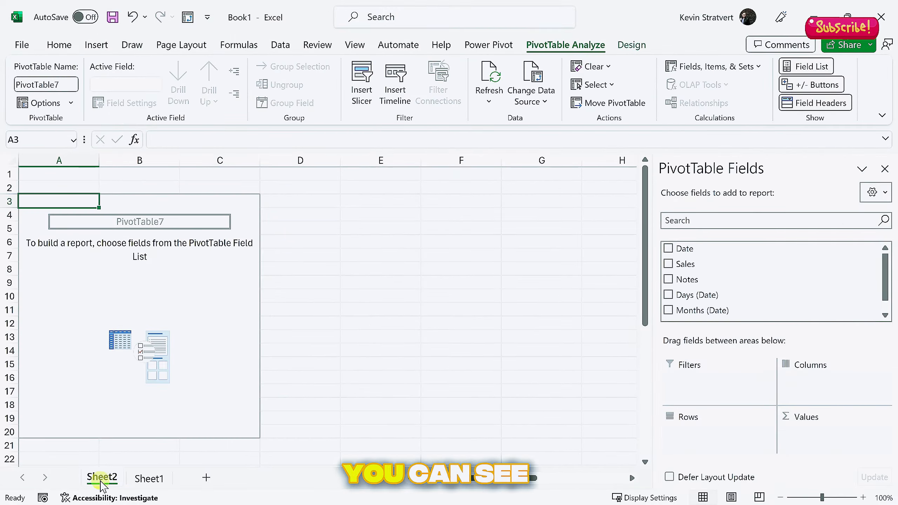
Add the Sales field to Values so the PivotTable shows Sum of Sales 98505
click(148, 479)
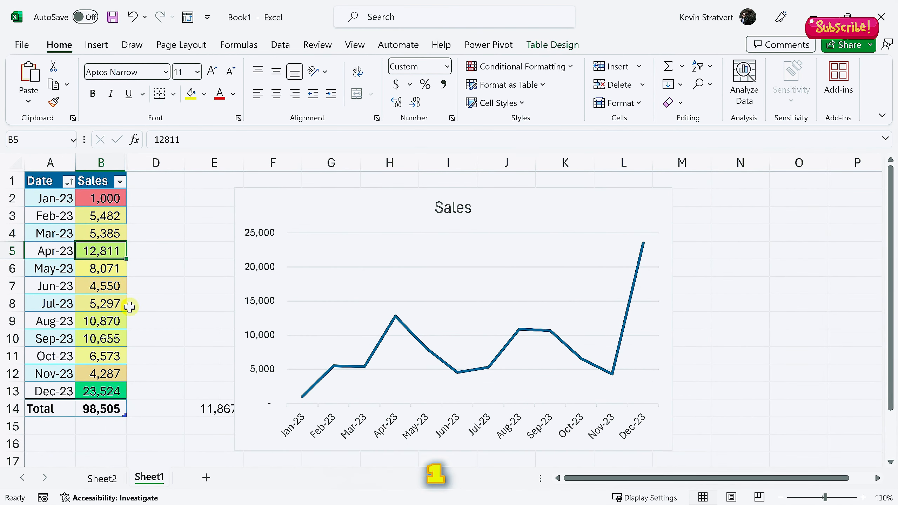
click(107, 478)
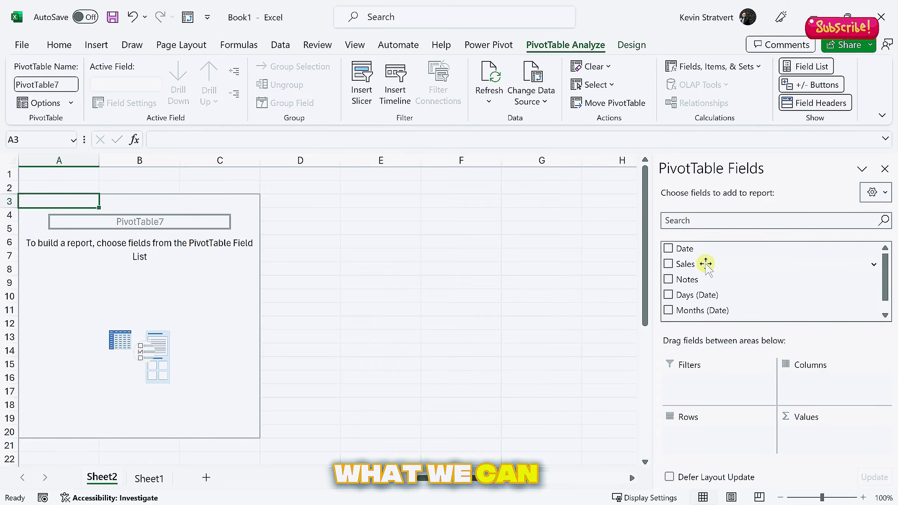
drag(694, 263, 827, 449)
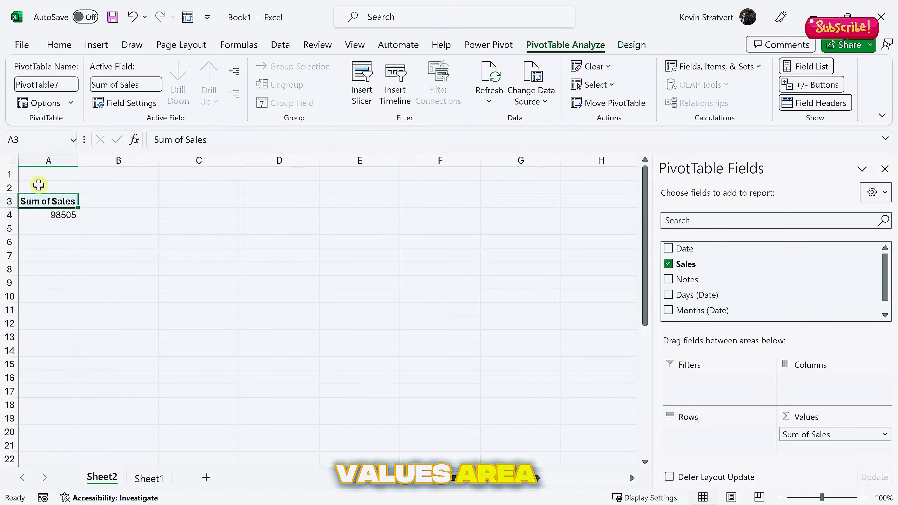
ctrl+scroll(38, 184, up, 5)
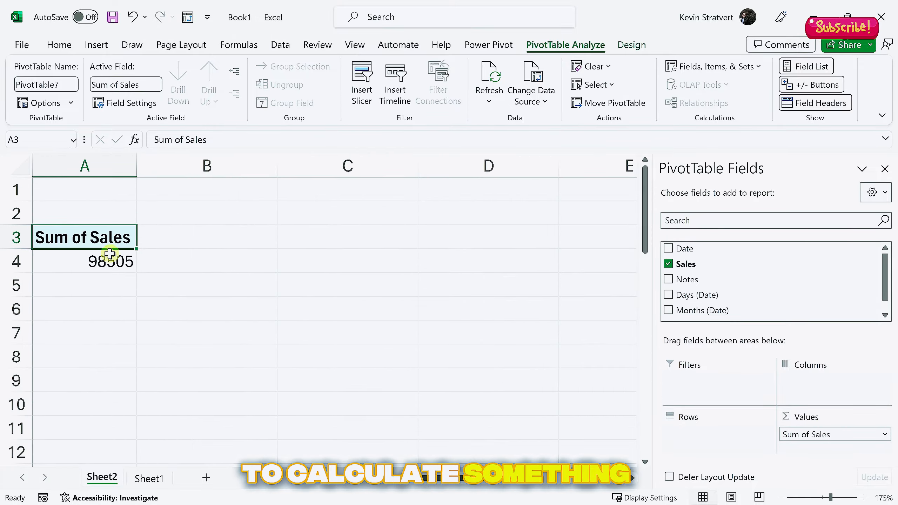
mouse_move(123, 262)
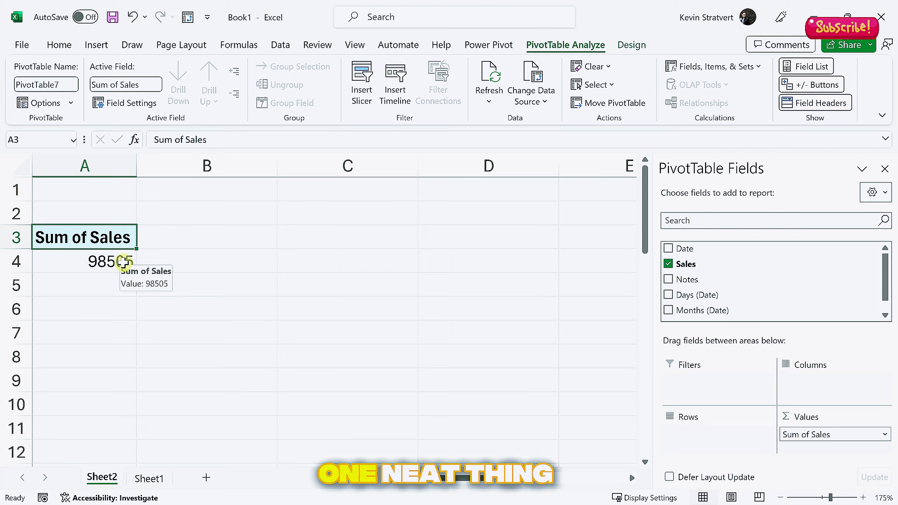
click(122, 263)
right_click(120, 264)
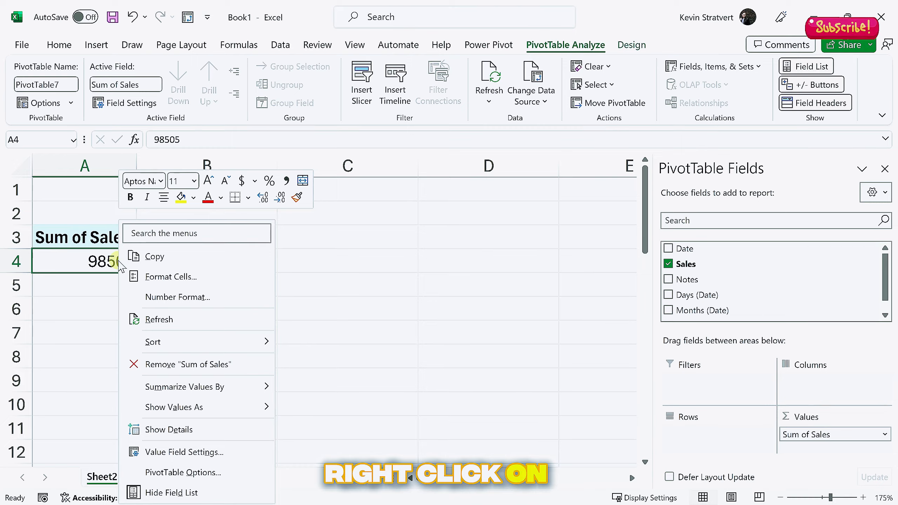
mouse_move(197, 388)
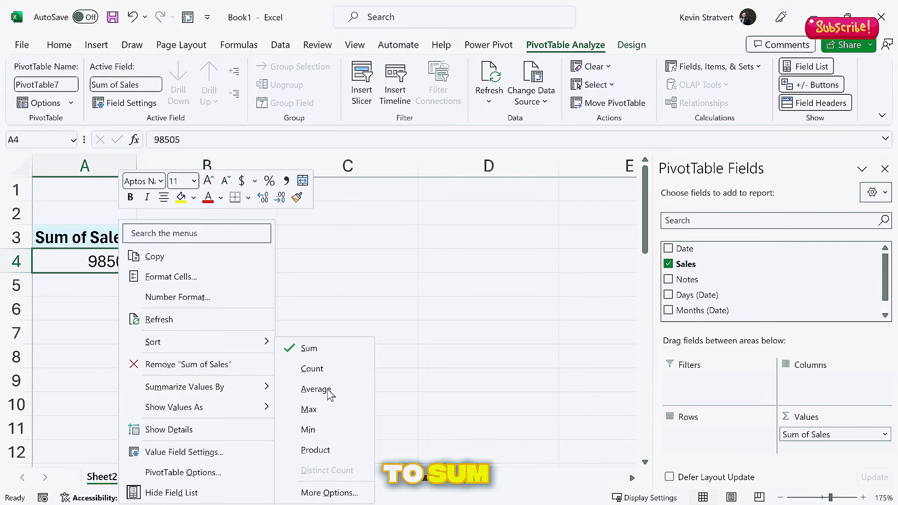
click(315, 389)
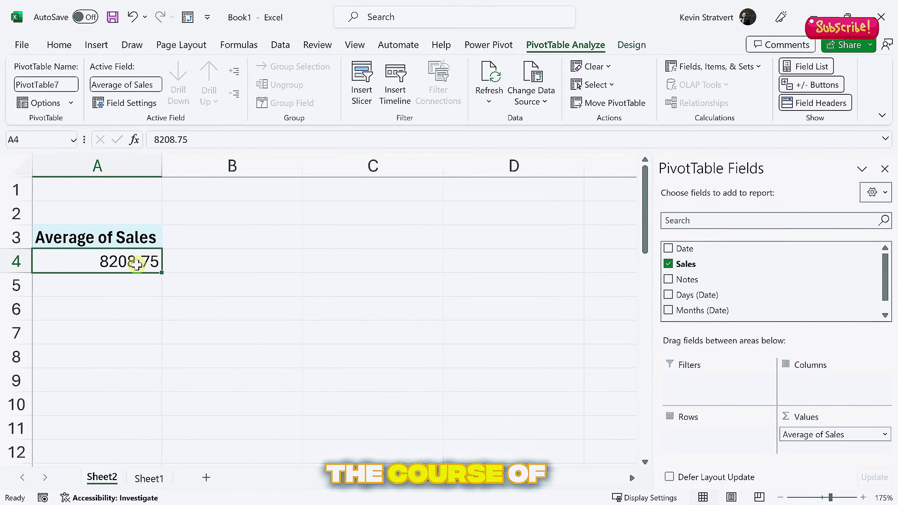
right_click(138, 267)
mouse_move(244, 392)
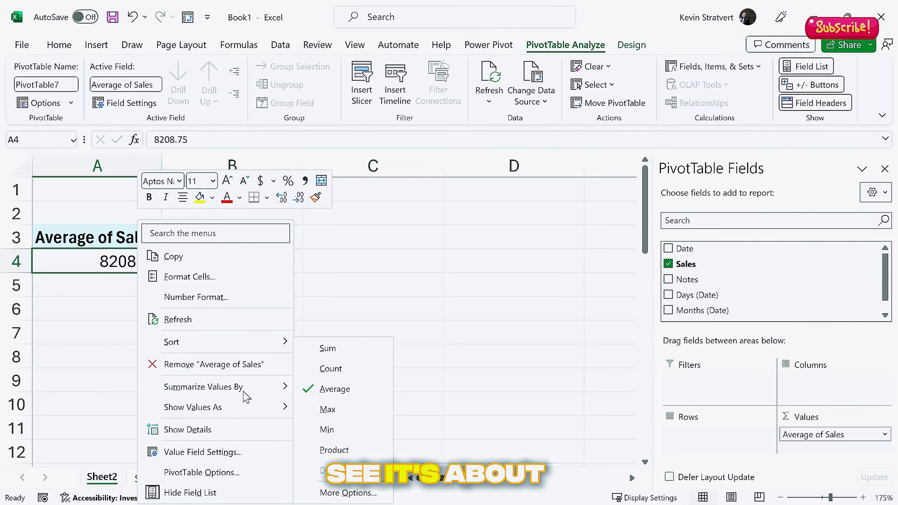
click(326, 350)
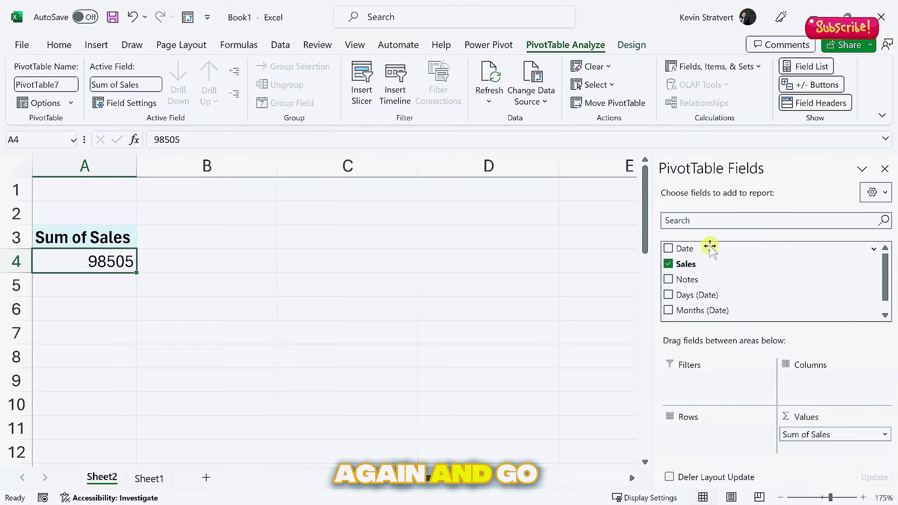
Add Date as a report filter set to Jan-23, so Sum of Sales shows 1000
drag(710, 246, 712, 376)
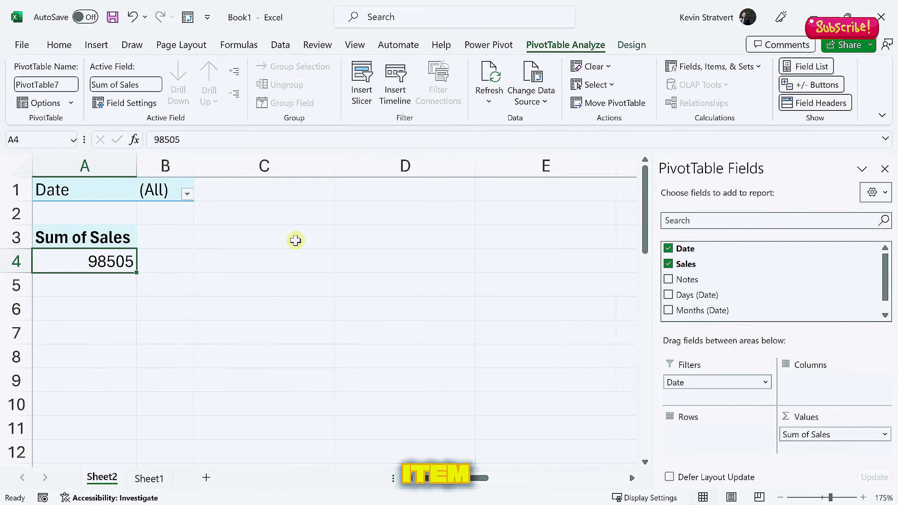
click(187, 193)
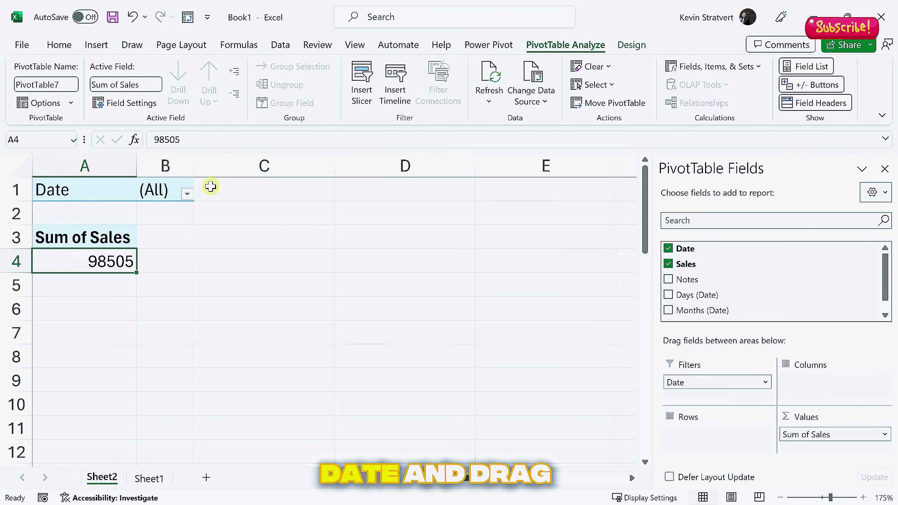
click(186, 194)
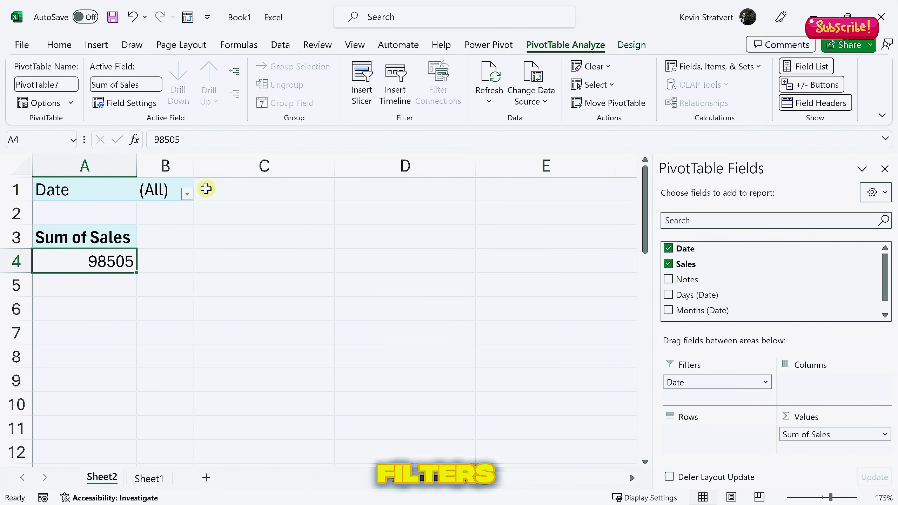
click(187, 195)
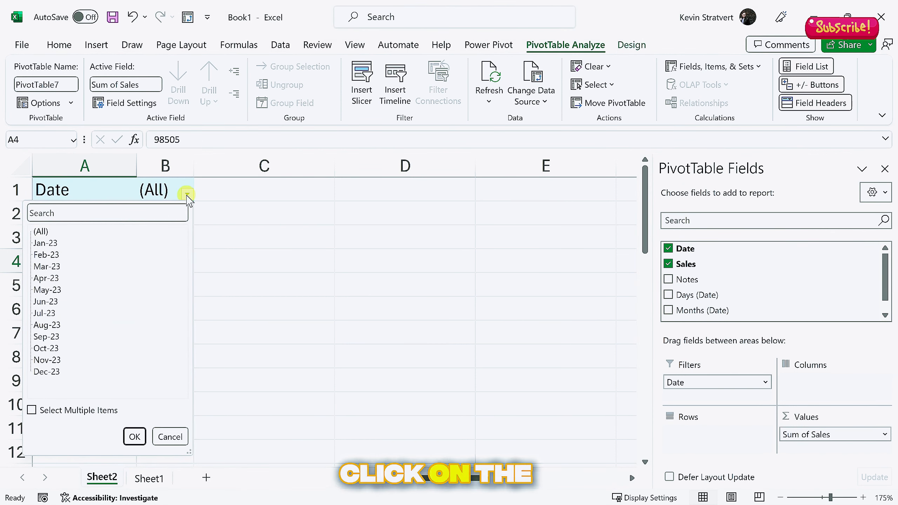
click(42, 243)
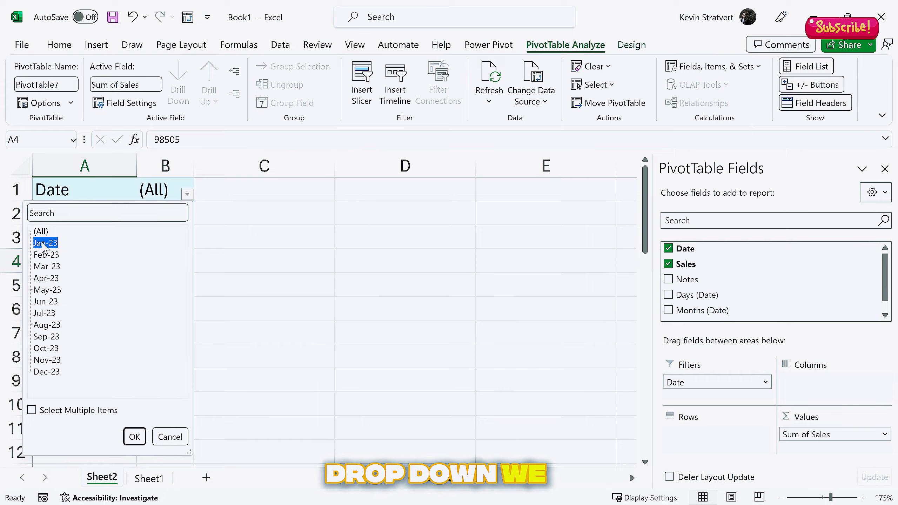
click(133, 436)
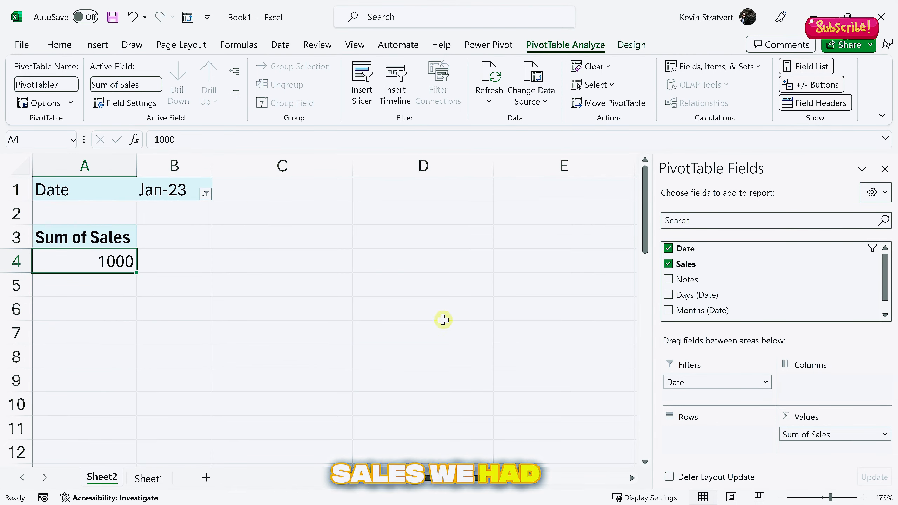
Remove the Date filter and put Date in Rows to list Sum of Sales by month
drag(695, 381, 575, 339)
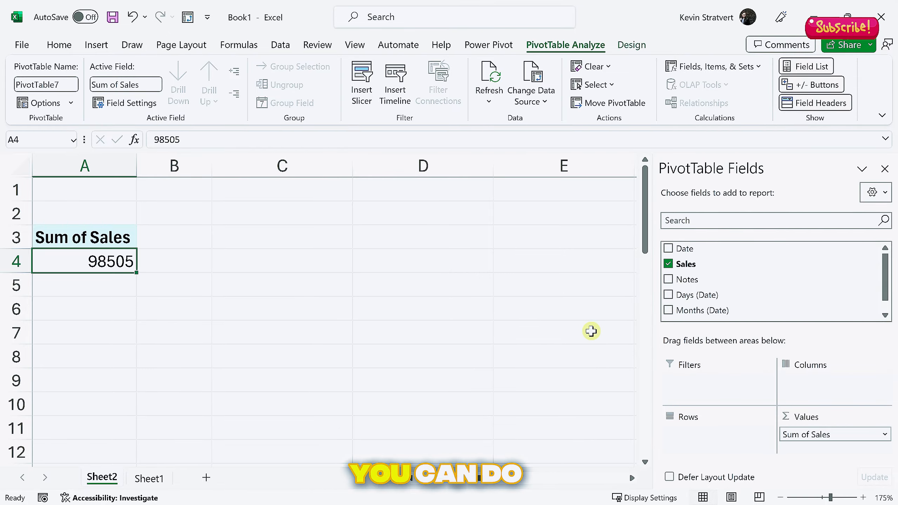
drag(699, 247, 706, 432)
scroll(167, 263, down, 2)
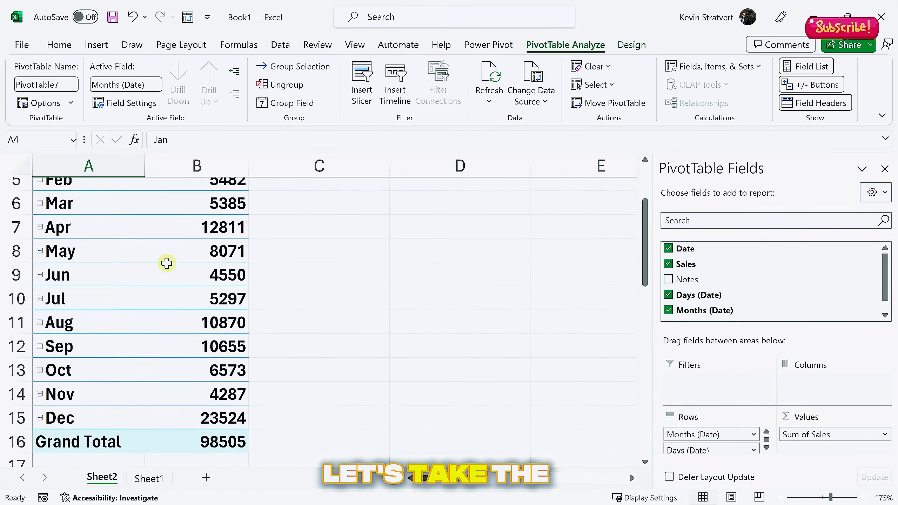
scroll(166, 263, down, 2)
scroll(167, 262, up, 2)
click(147, 478)
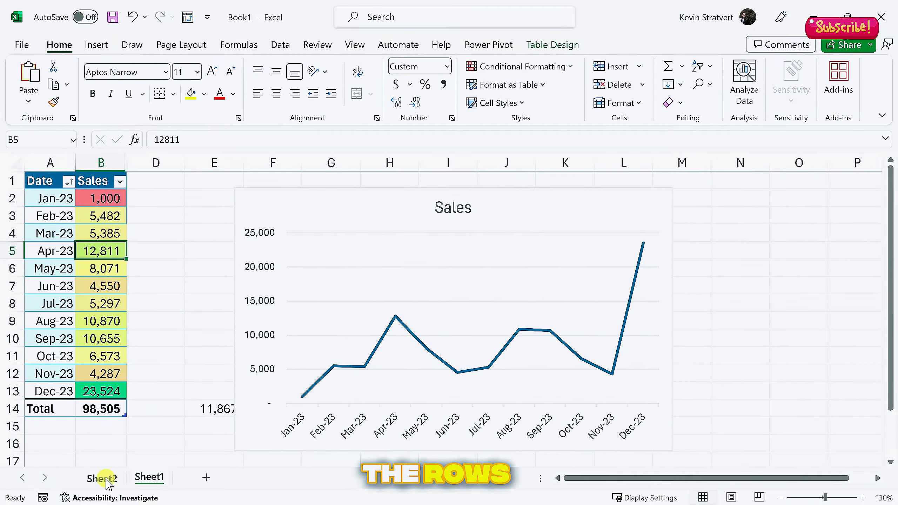
click(107, 481)
scroll(124, 287, up, 1)
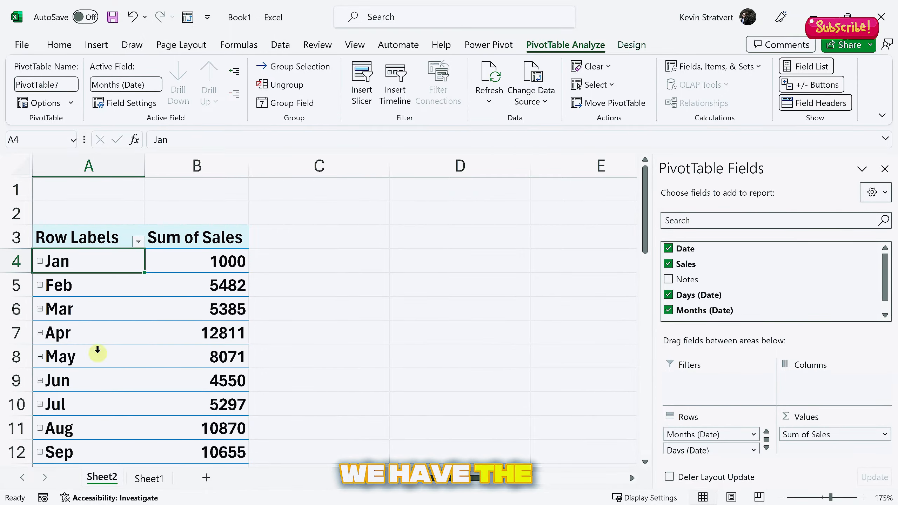
drag(732, 435, 639, 413)
drag(688, 429, 824, 386)
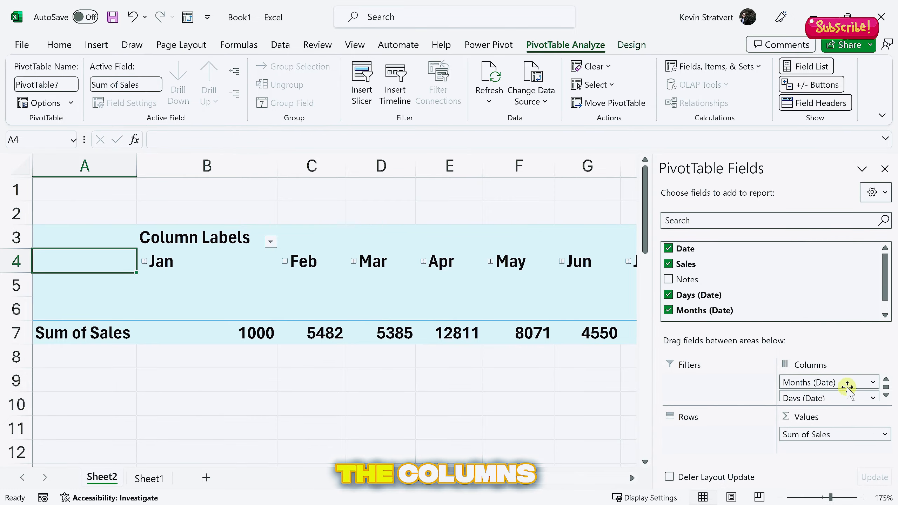
drag(848, 385, 587, 393)
drag(829, 380, 873, 417)
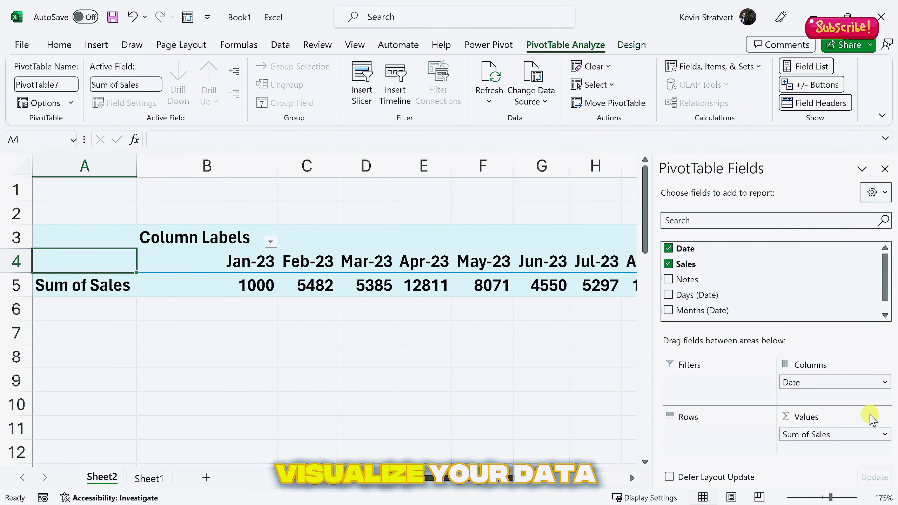
drag(836, 382, 653, 385)
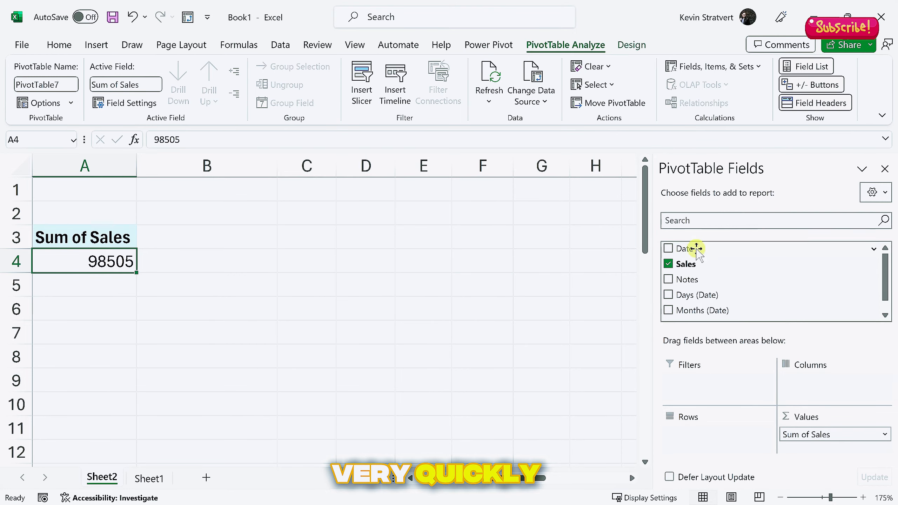
drag(686, 248, 705, 439)
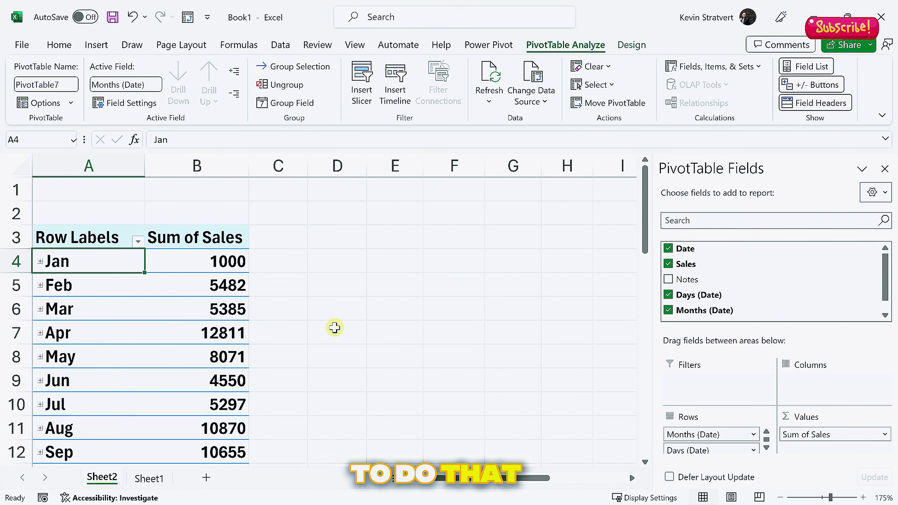
scroll(242, 272, down, 2)
scroll(242, 271, up, 5)
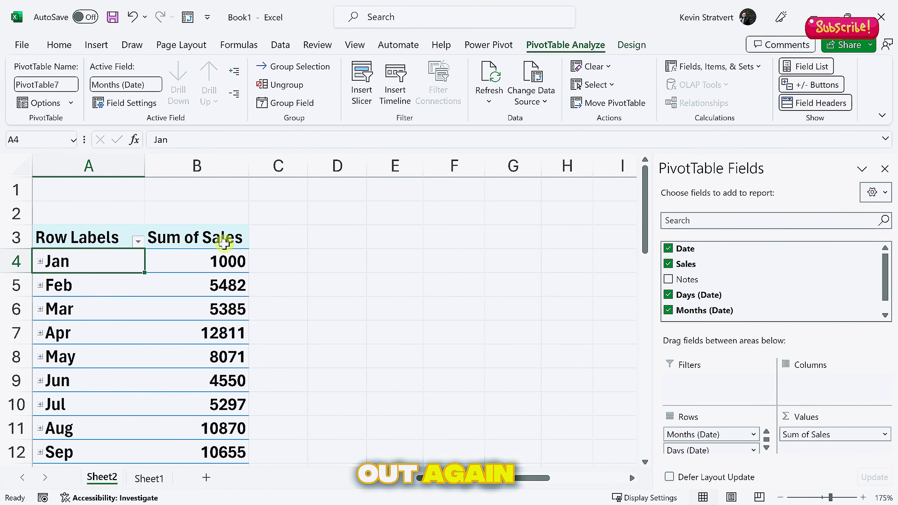
drag(225, 261, 223, 369)
Select April's Sum of Sales value and review the monthly figures
click(226, 336)
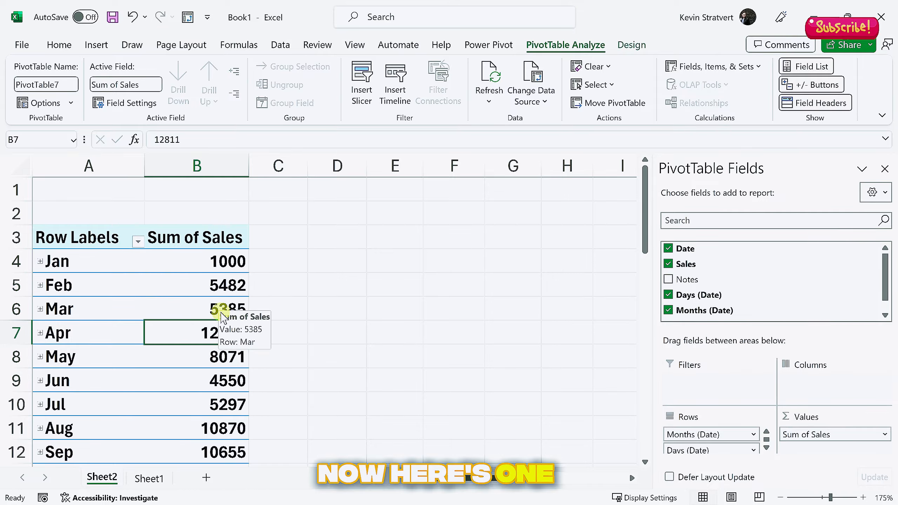
scroll(230, 329, down, 1)
scroll(219, 319, up, 1)
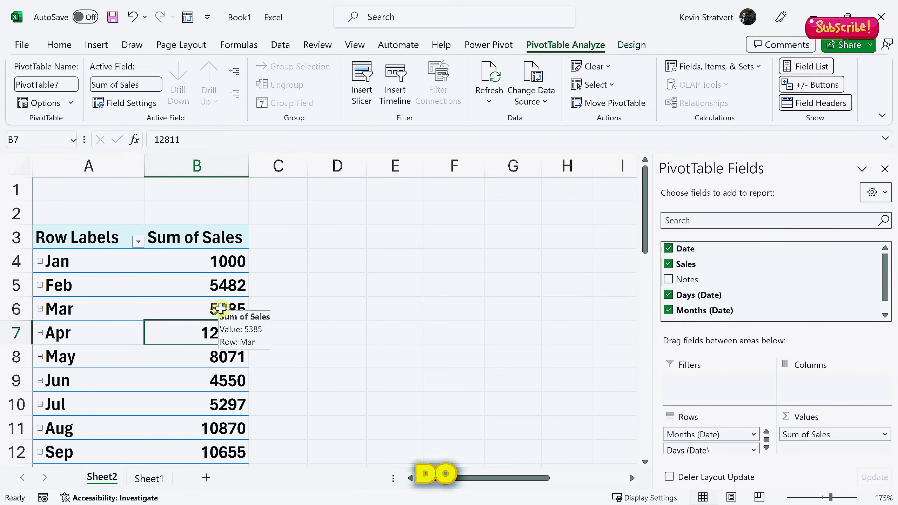
scroll(223, 316, down, 1)
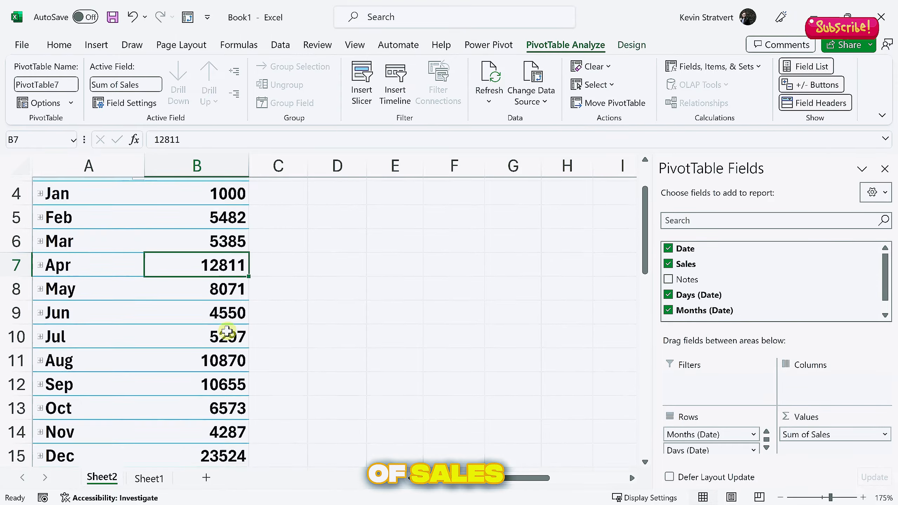
scroll(223, 317, up, 1)
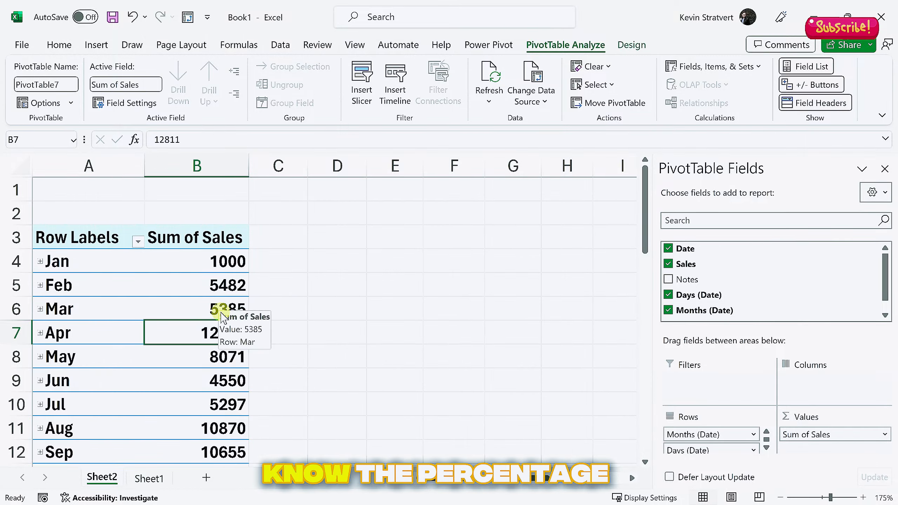
scroll(226, 332, down, 1)
scroll(227, 332, up, 1)
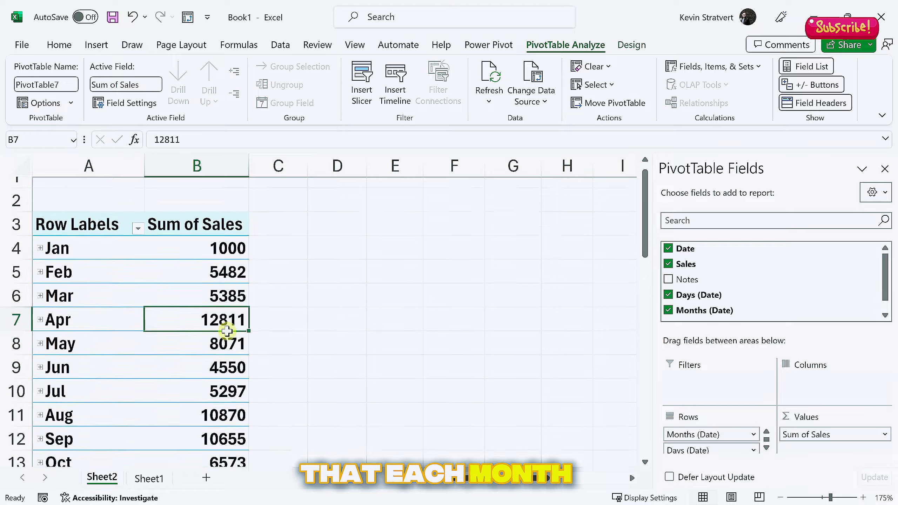
Show the sales values as % of Grand Total, with December at 23.88%
click(225, 261)
right_click(215, 261)
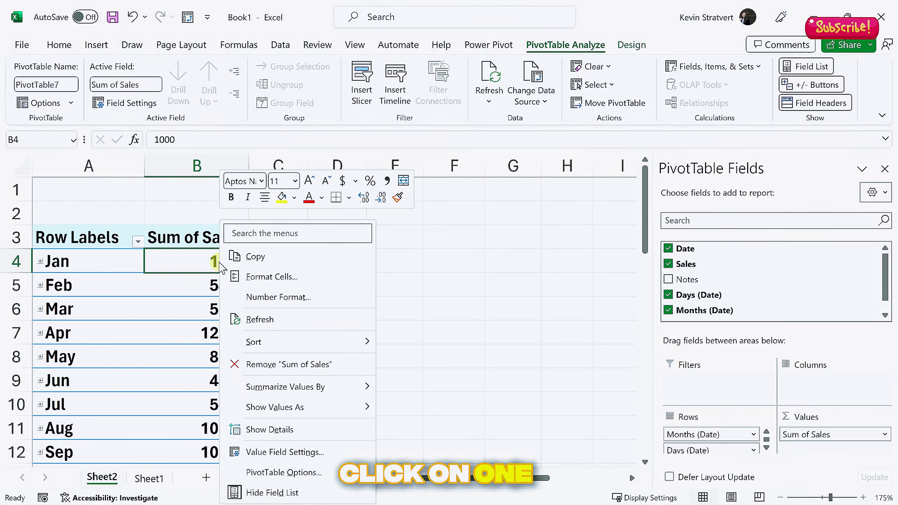
mouse_move(301, 406)
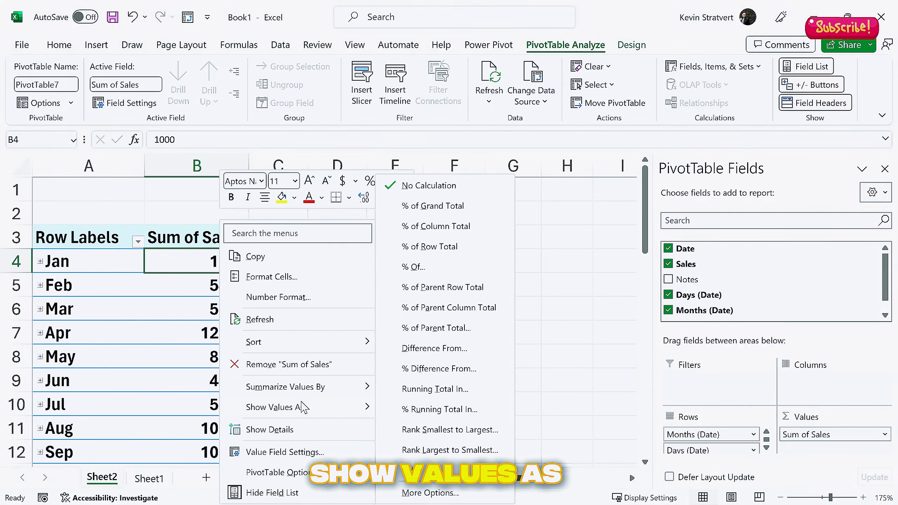
click(446, 205)
scroll(237, 261, down, 2)
scroll(238, 262, up, 1)
scroll(239, 262, up, 1)
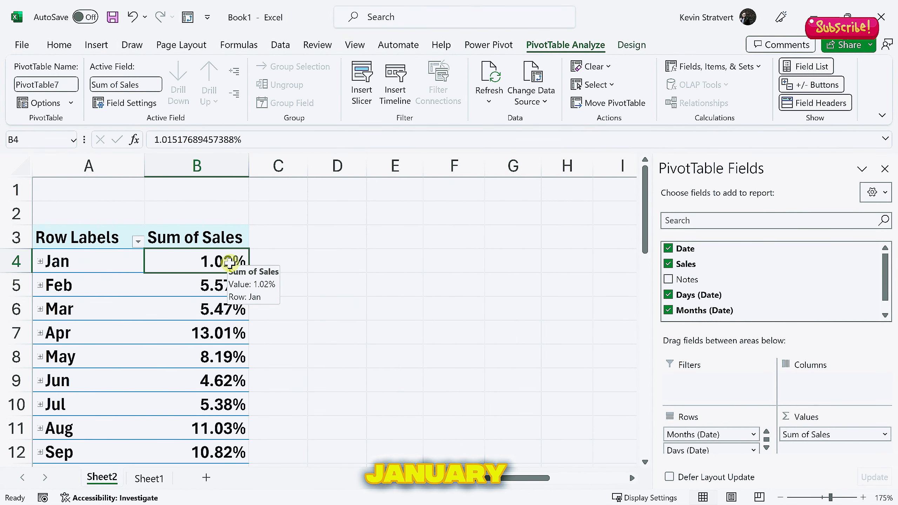
scroll(230, 262, down, 2)
click(236, 379)
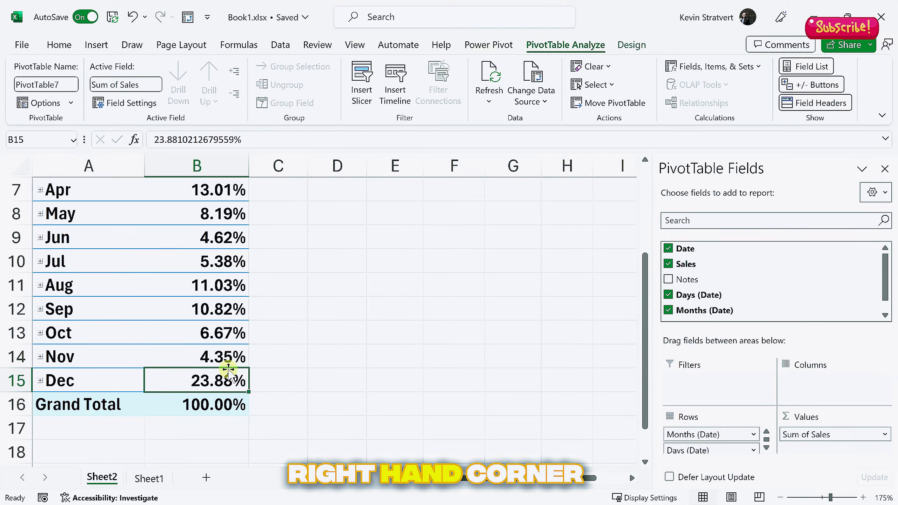
Open the Share dialog for Book1.xlsx and browse the suggested recipients
click(866, 48)
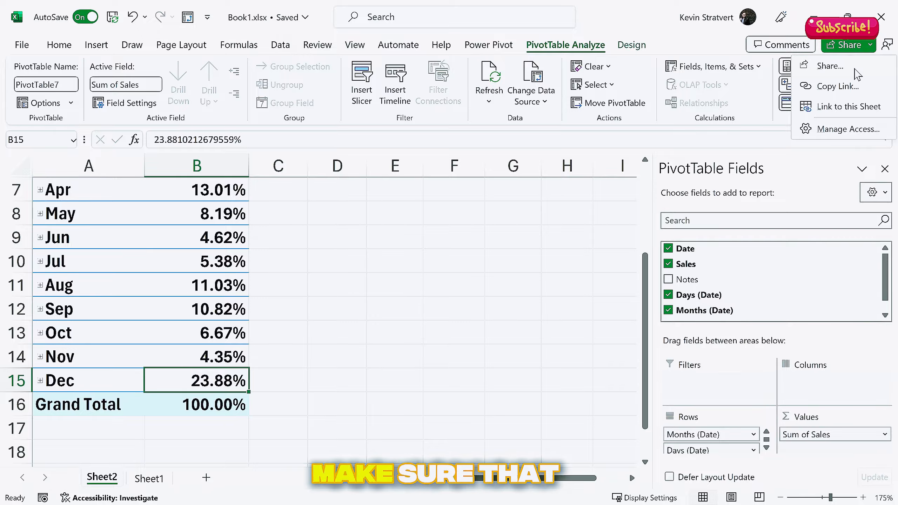
click(857, 73)
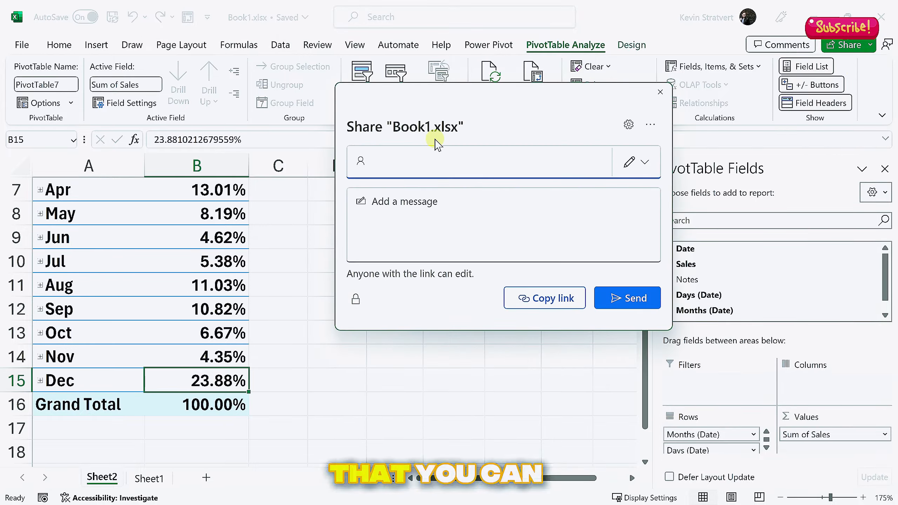
click(443, 160)
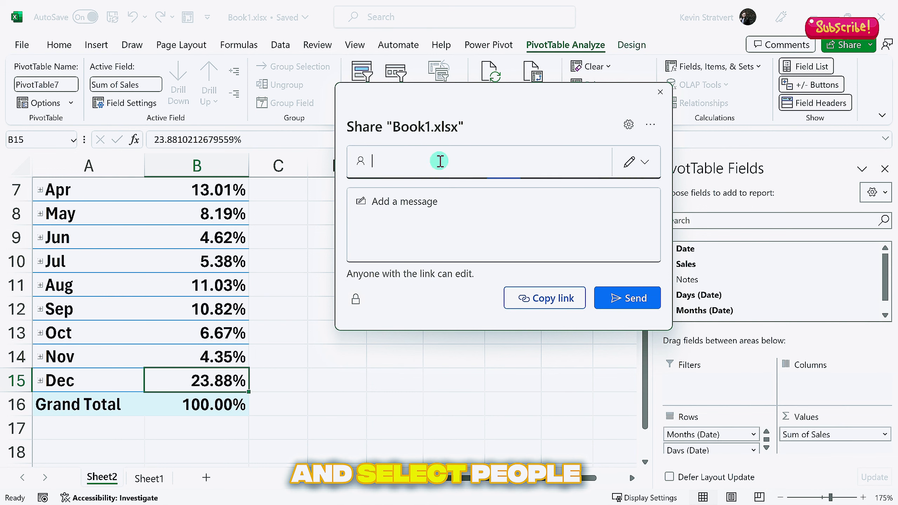
scroll(456, 205, down, 3)
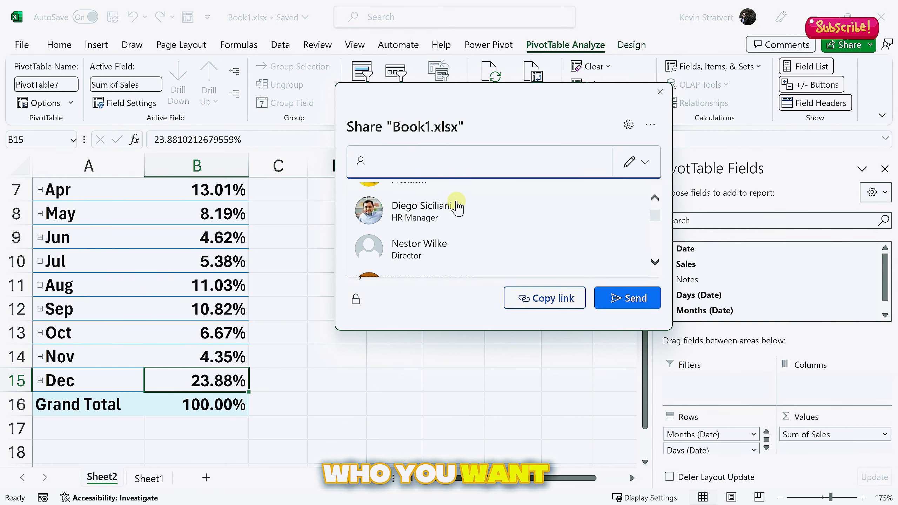
scroll(454, 209, down, 3)
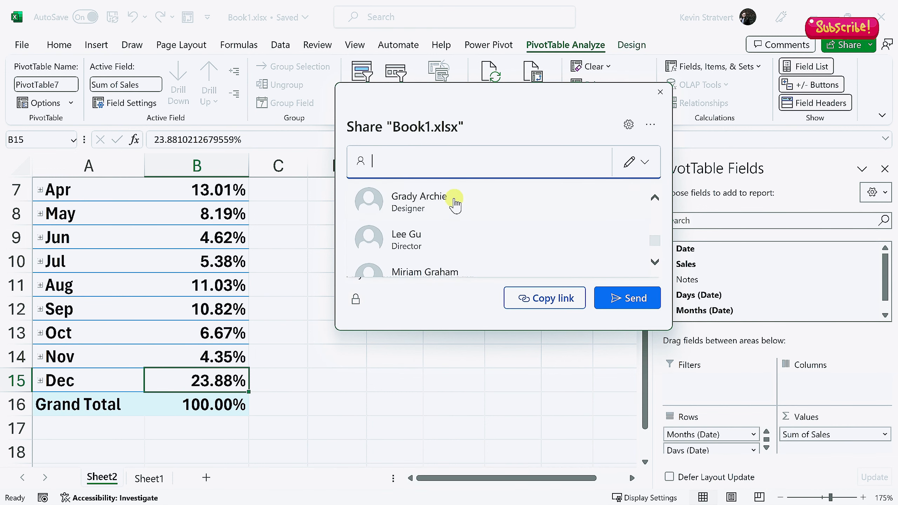
click(533, 125)
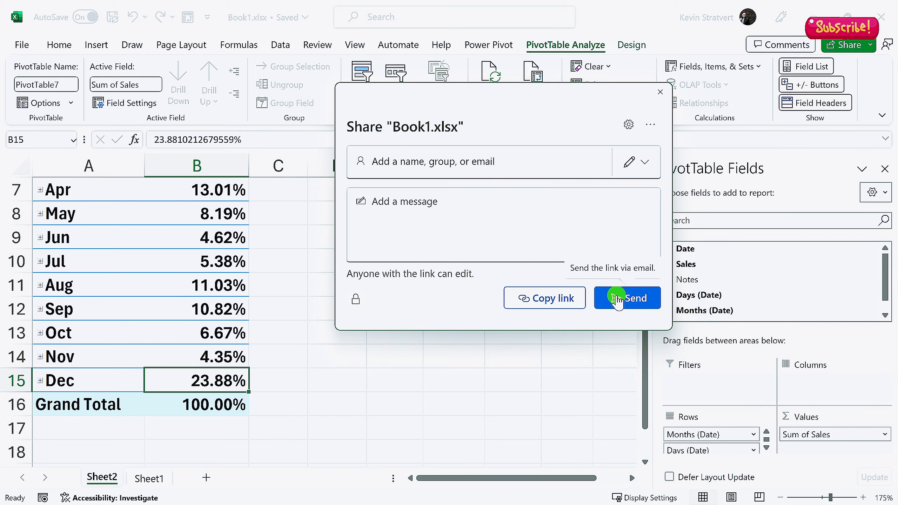